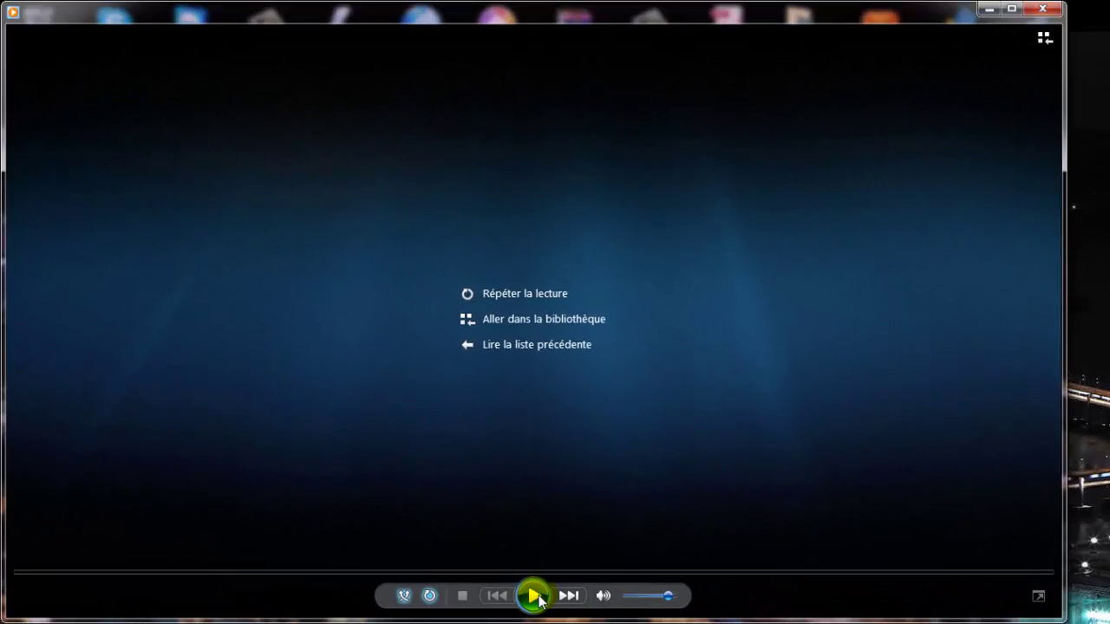
# Play the first seconds of the 2014-02-13 video, pause it and close the player.
pyautogui.click(435, 445)
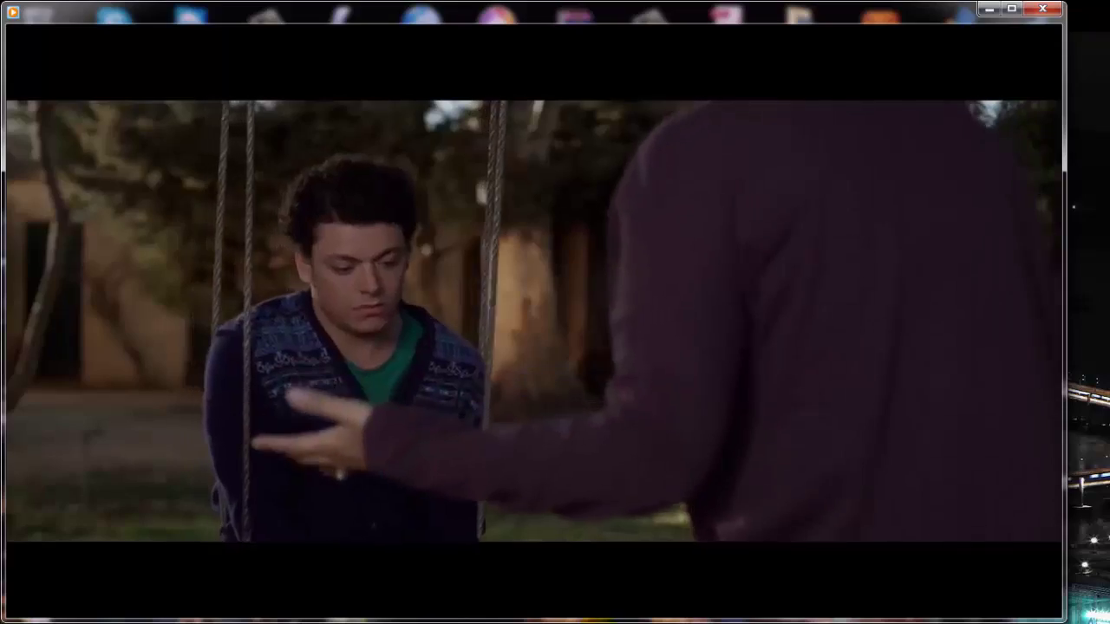
pyautogui.moveTo(458, 606)
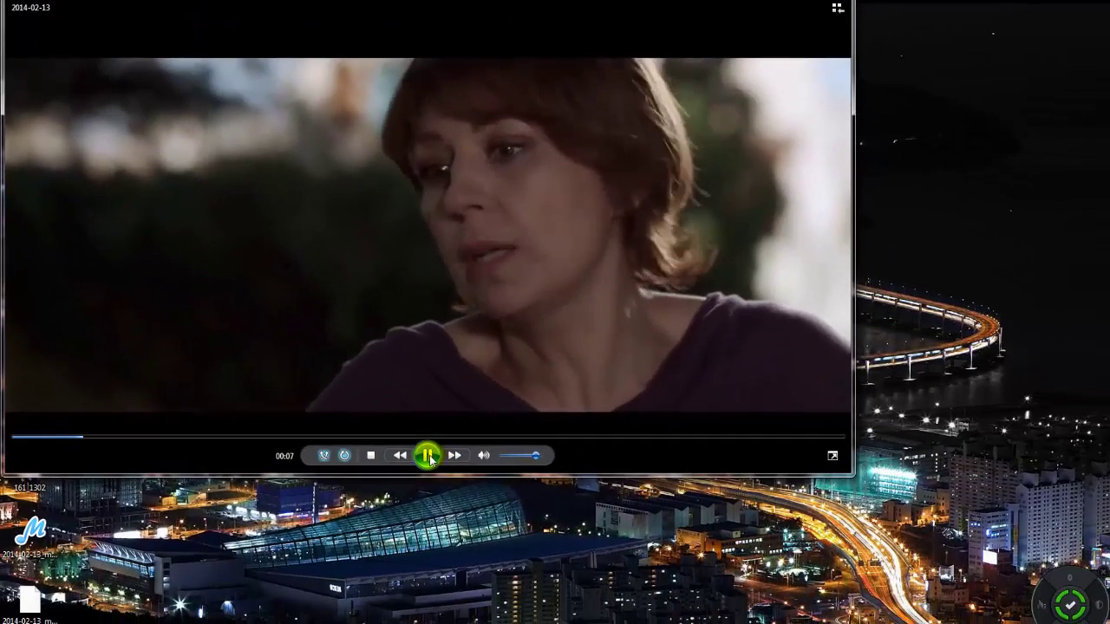
pyautogui.click(523, 581)
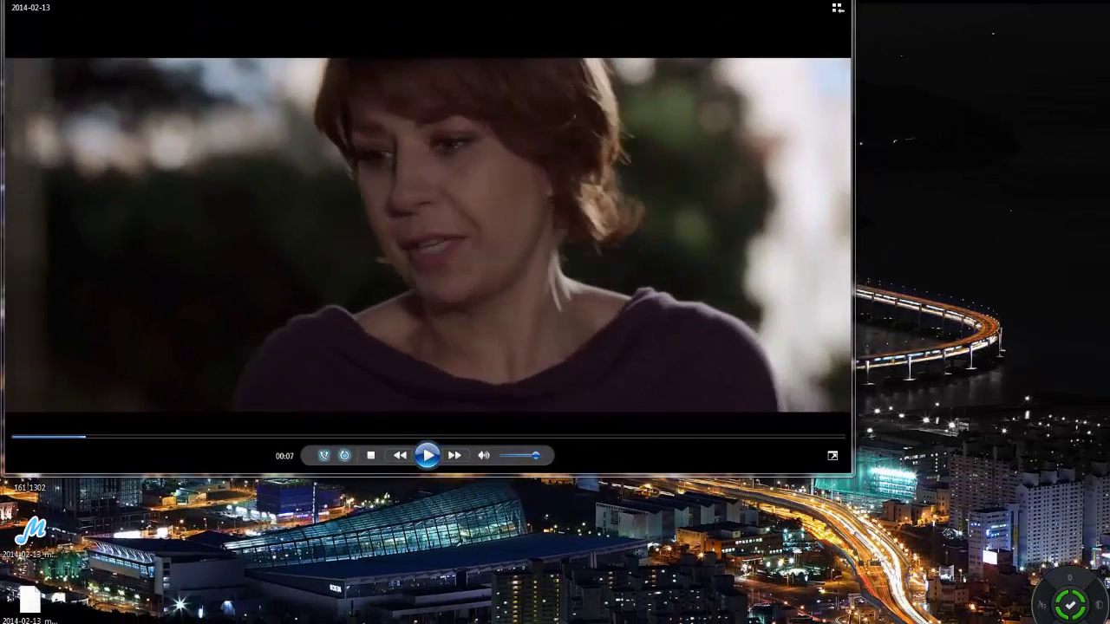
pyautogui.hotkey('alt', 'F4')
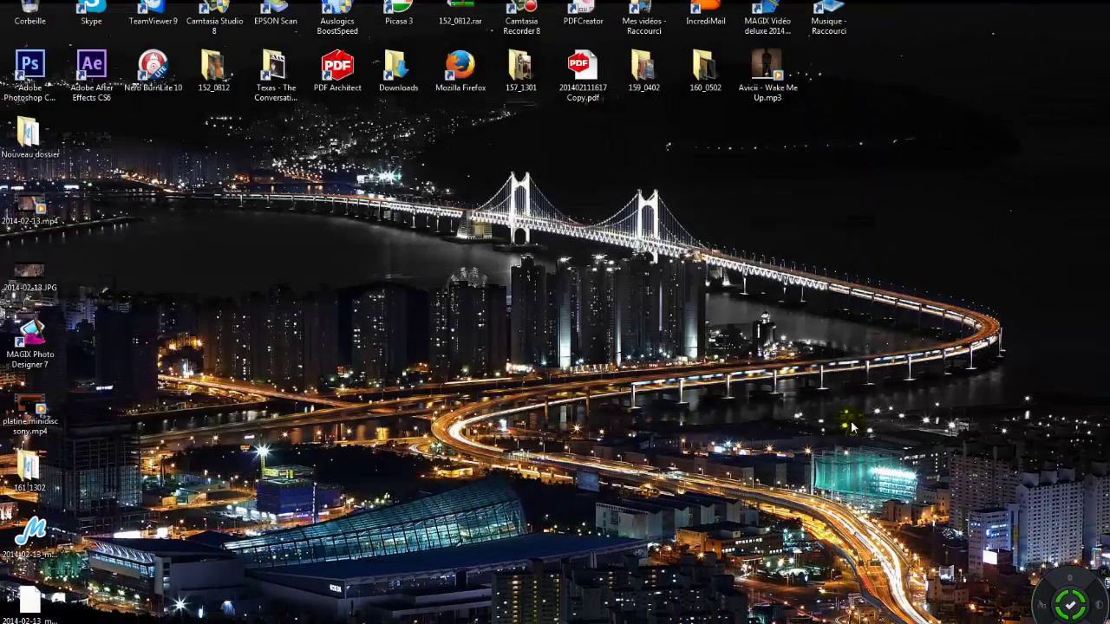
# Launch MAGIX Vidéo deluxe 2014 Premium from the desktop and answer the prompt about the program already being in use.
pyautogui.doubleClick(768, 20)
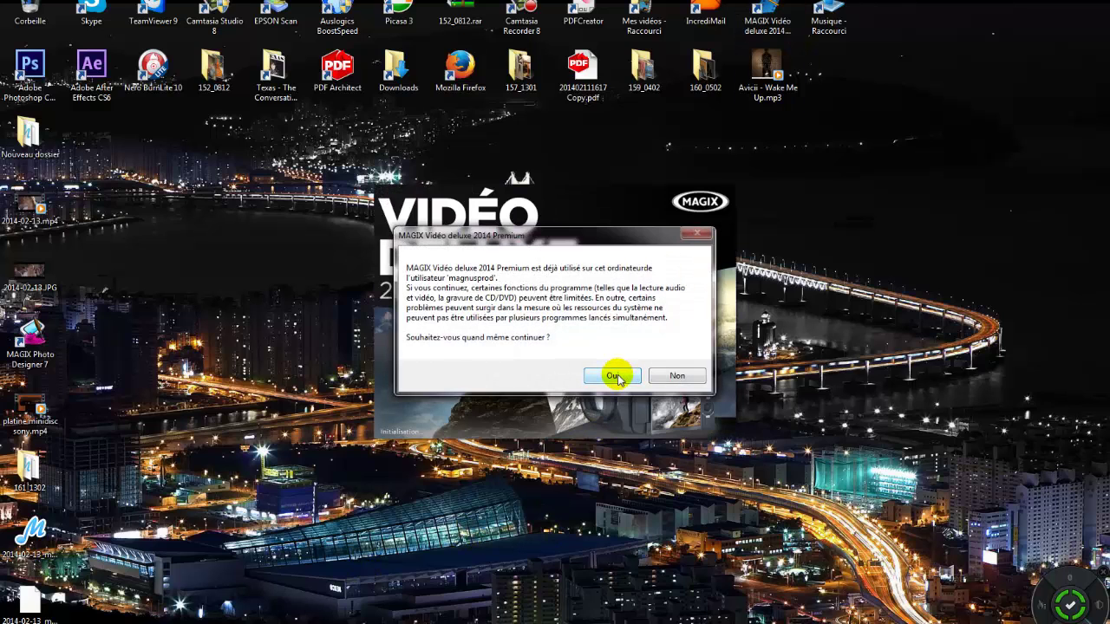
pyautogui.click(668, 376)
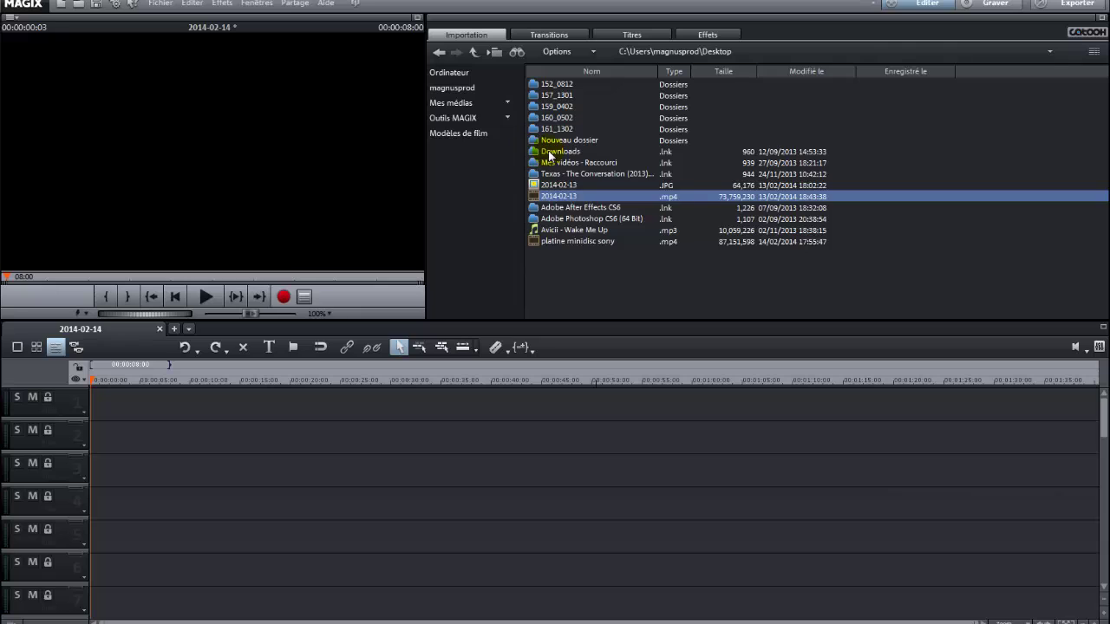
# Import FISTON Bande Annonce Officielle.mp4 from the user's Téléchargements folder onto the start of track 1.
pyautogui.click(471, 73)
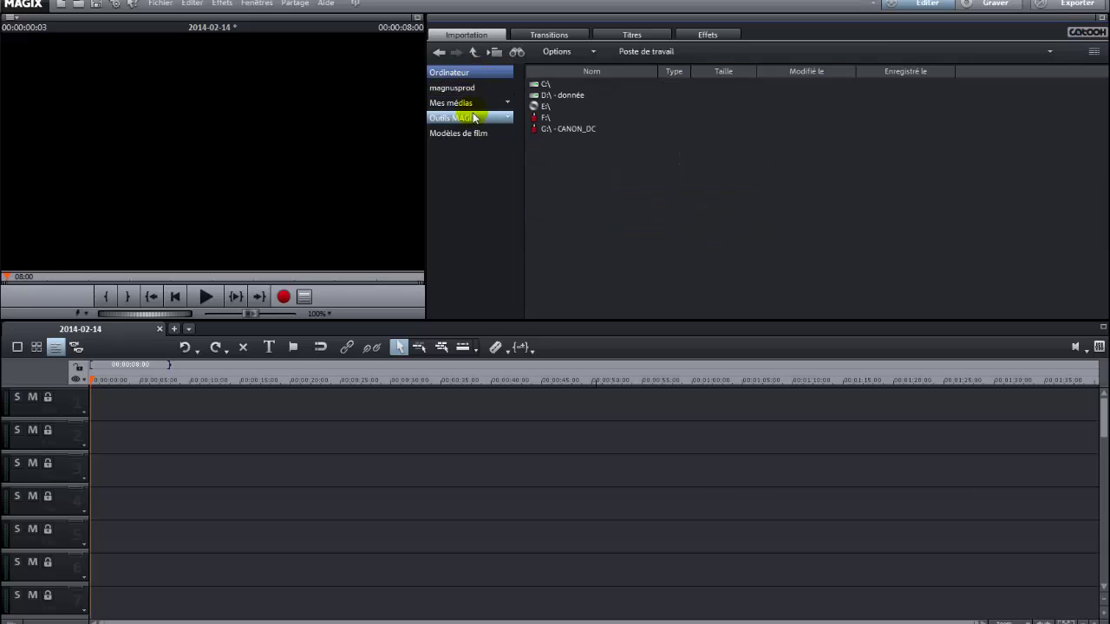
pyautogui.click(462, 88)
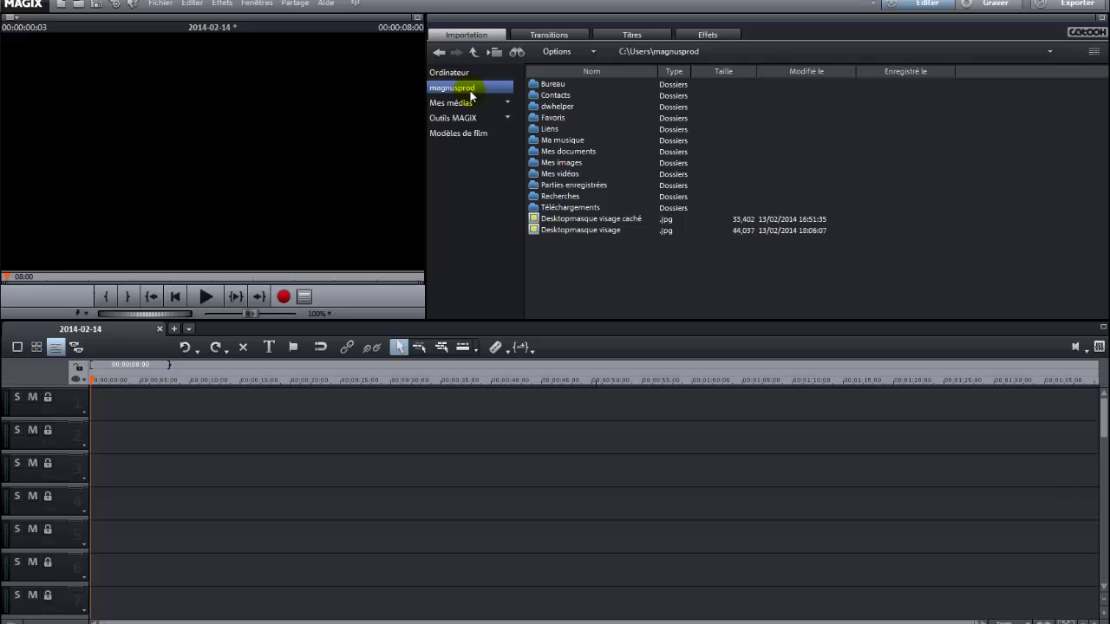
pyautogui.doubleClick(570, 208)
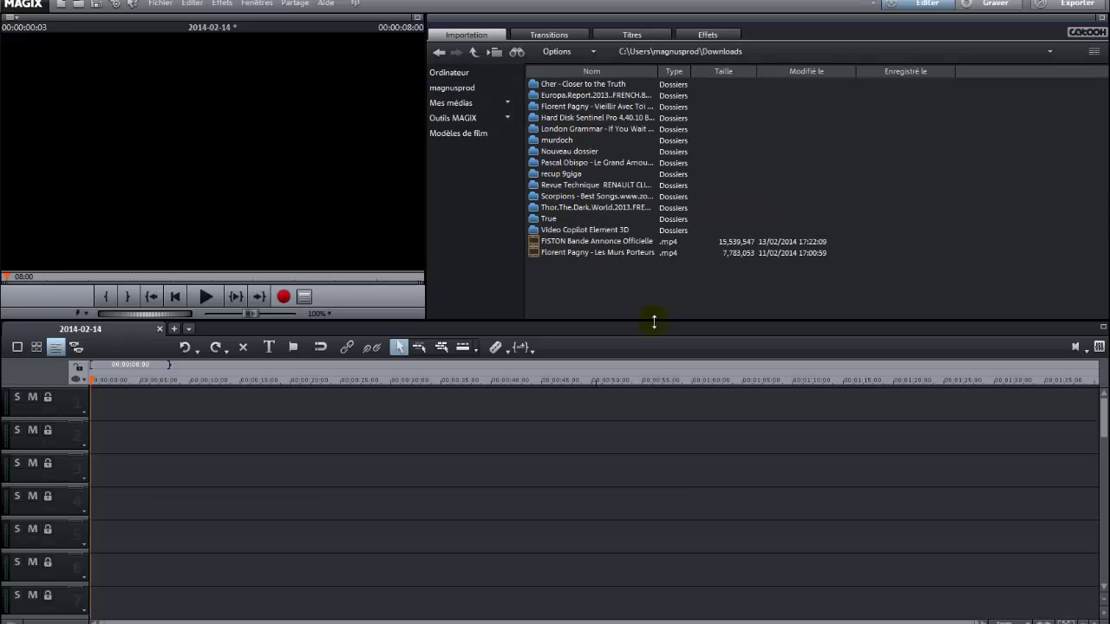
pyautogui.click(562, 243)
pyautogui.moveTo(149, 396); pyautogui.dragTo(191, 433)
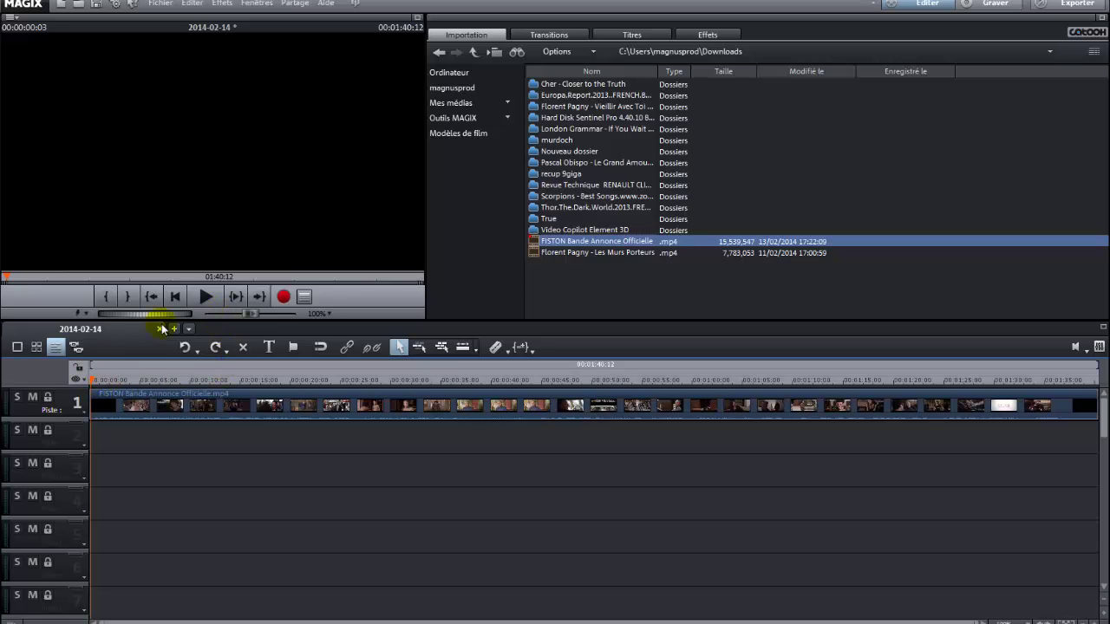
# Split the clip on track 1 at 00:00:14:03 and delete the part after the cut.
pyautogui.moveTo(96, 379); pyautogui.dragTo(230, 391)
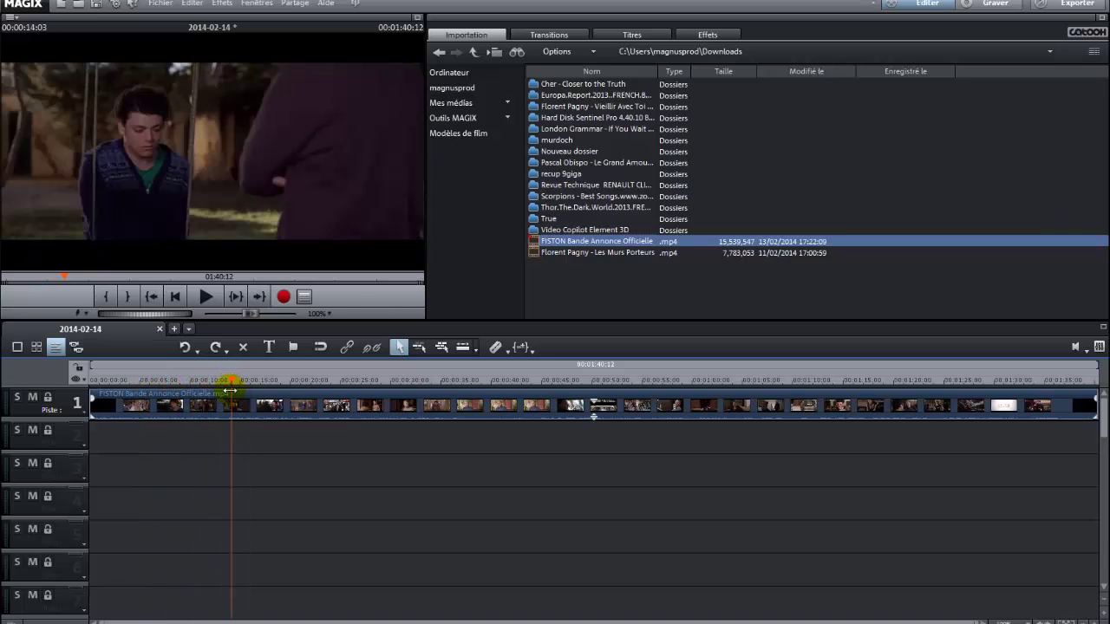
pyautogui.click(495, 347)
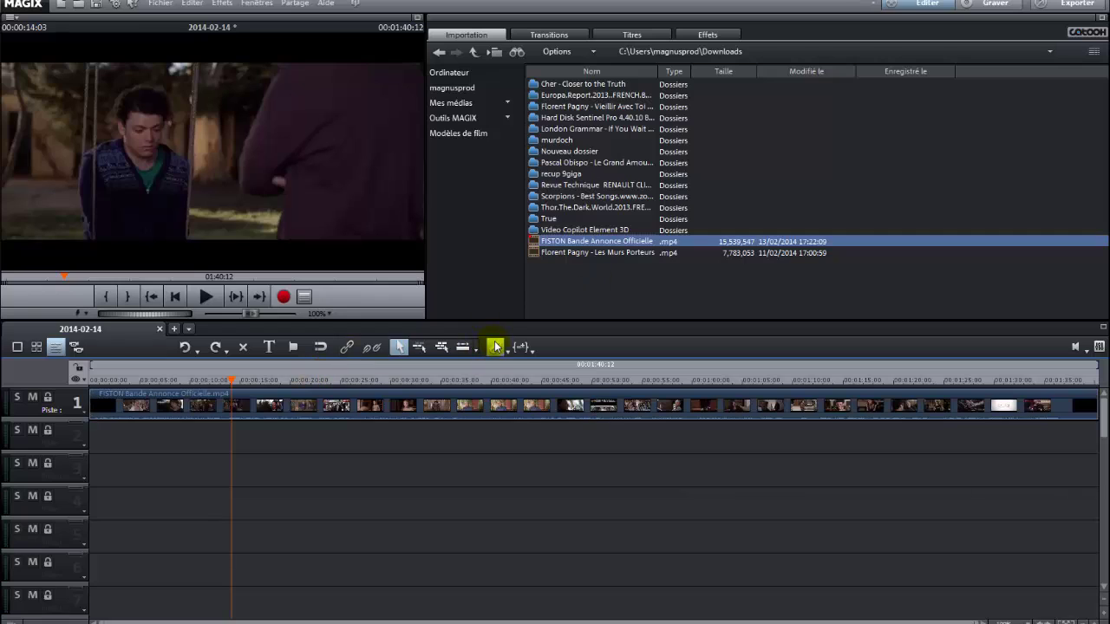
pyautogui.click(465, 403)
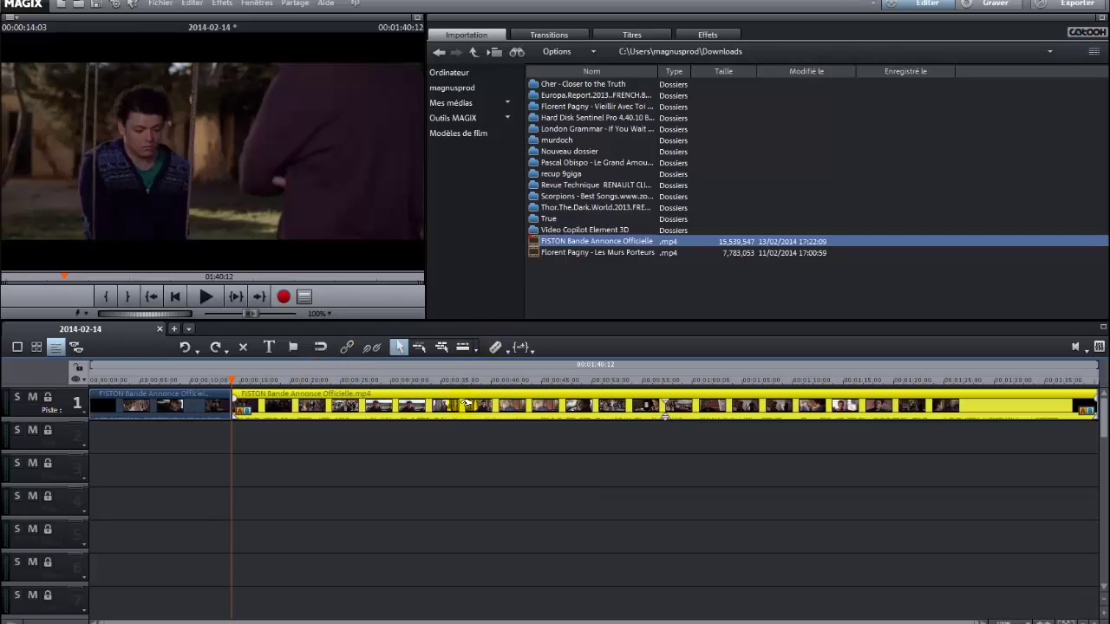
pyautogui.press('Delete')
# Duplicate the trimmed clip from track 1 and place the copy at the start of track 3.
pyautogui.click(195, 405)
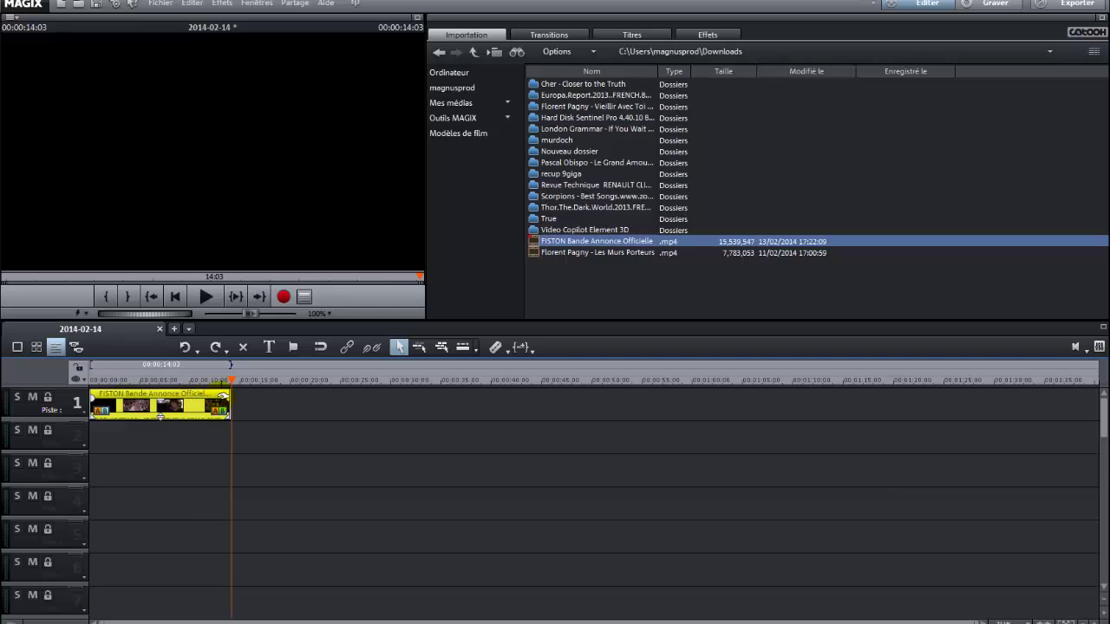
pyautogui.rightClick(149, 416)
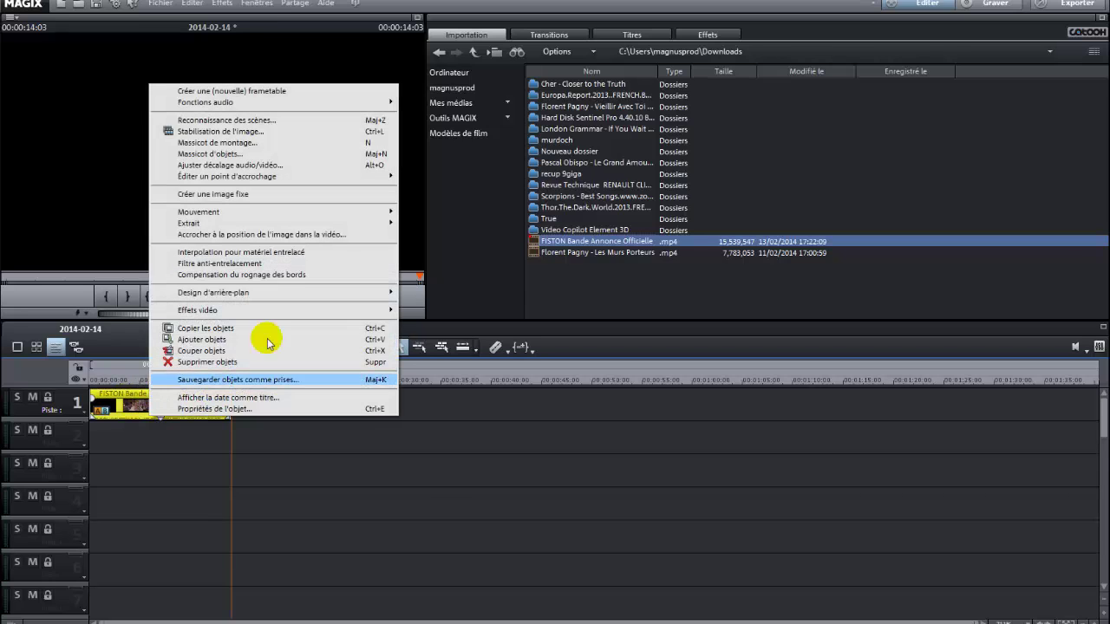
pyautogui.click(230, 331)
pyautogui.click(139, 475)
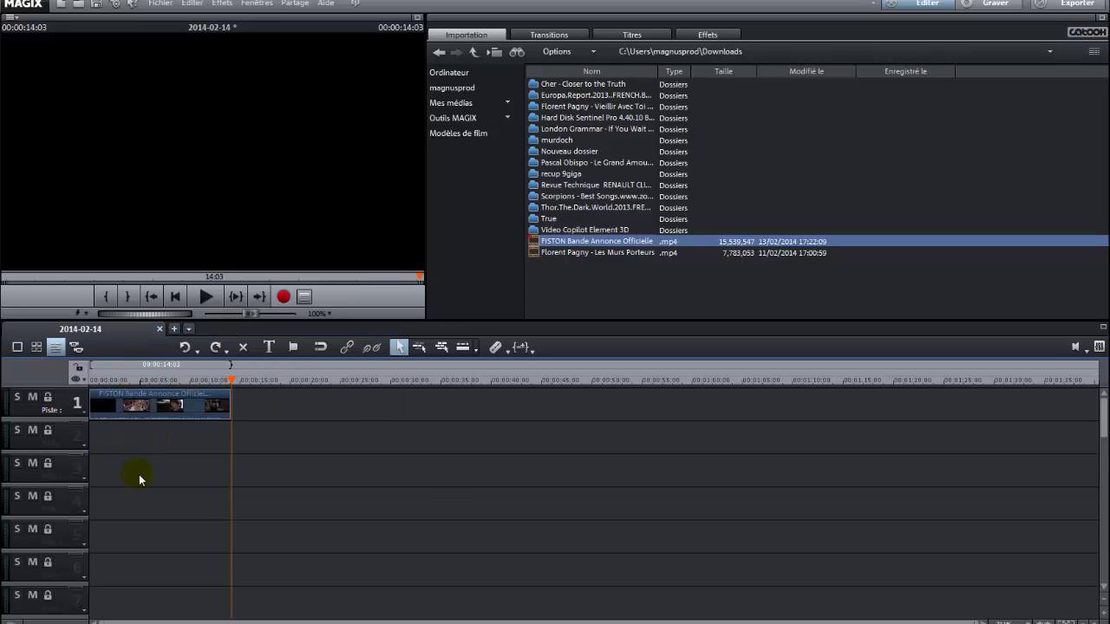
pyautogui.rightClick(142, 478)
pyautogui.click(224, 489)
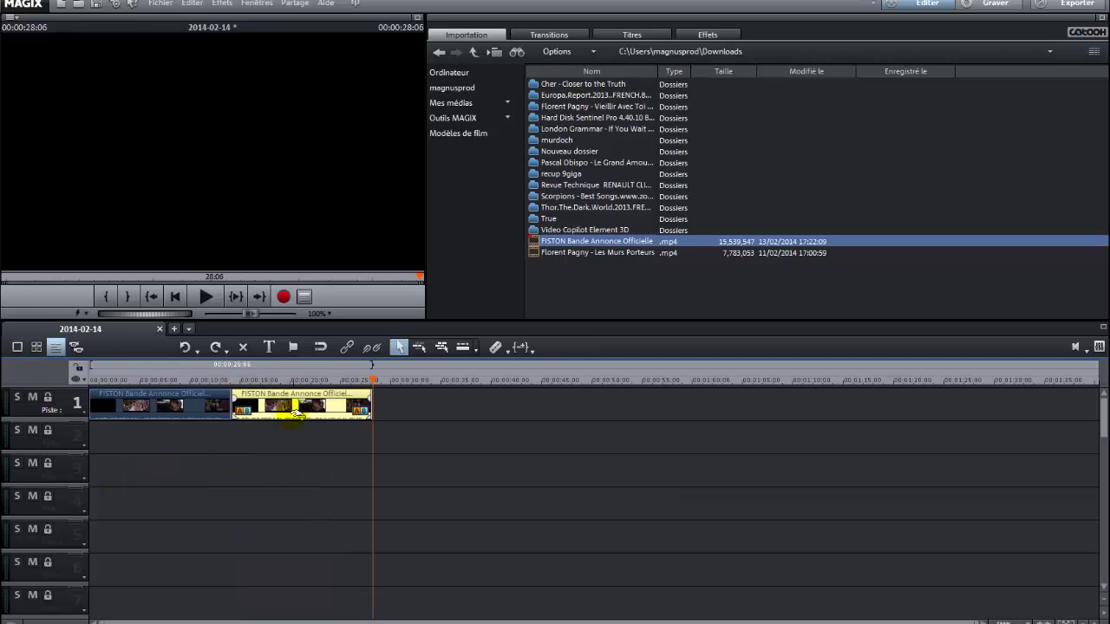
pyautogui.moveTo(300, 407); pyautogui.dragTo(156, 471)
# Set the playhead to about 00:00:04:17 and authorize the Bitdefender connection requests for videodeluxe.exe.
pyautogui.moveTo(369, 379); pyautogui.dragTo(136, 398)
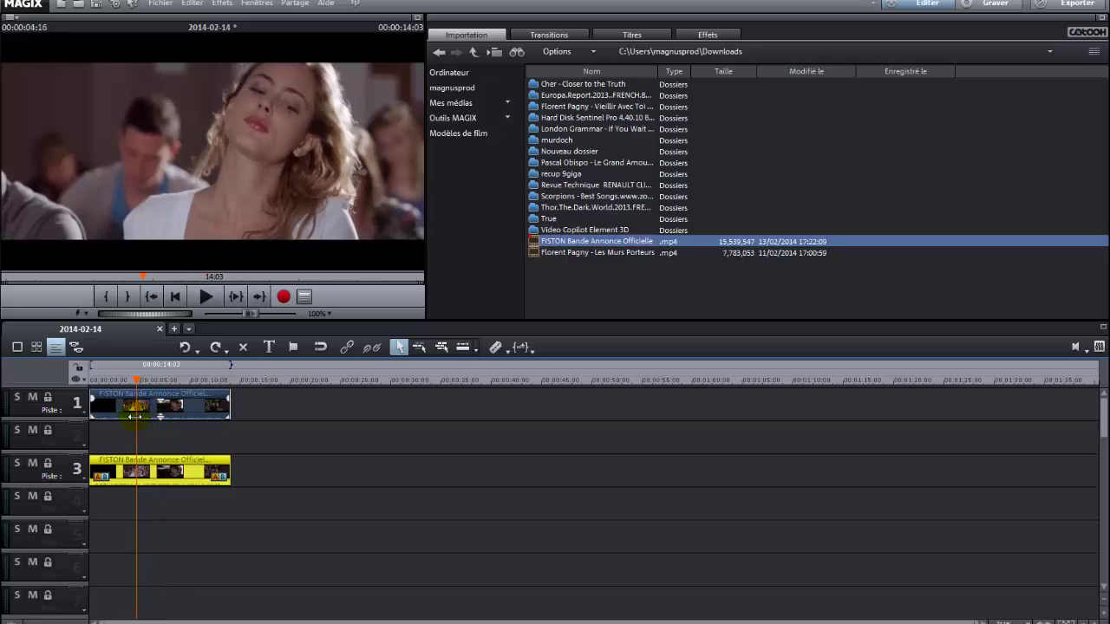
pyautogui.click(934, 619)
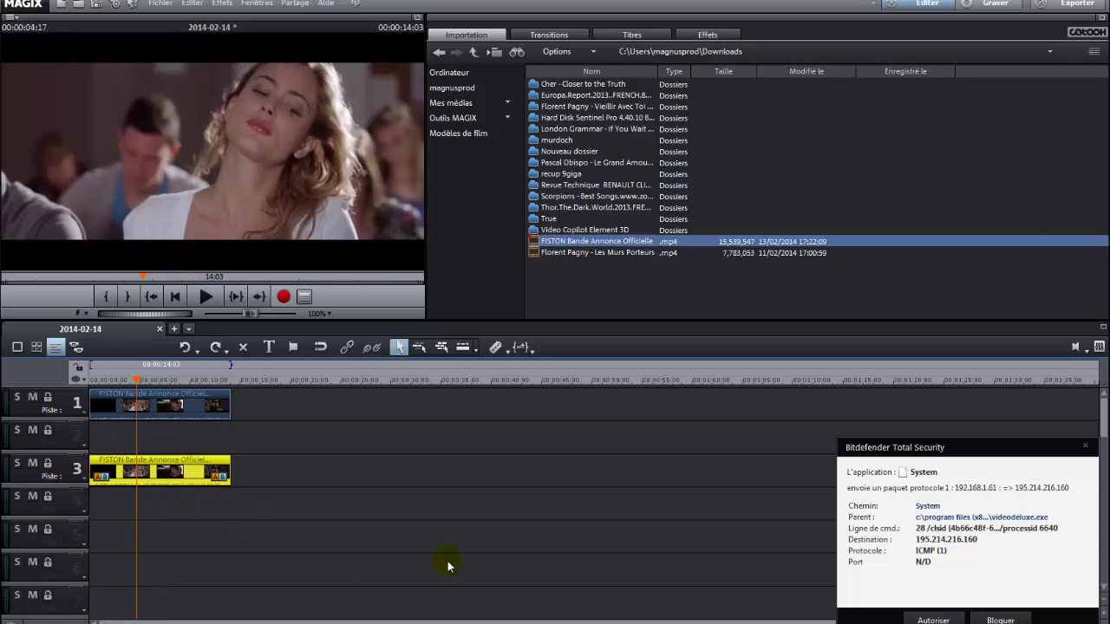
pyautogui.click(934, 620)
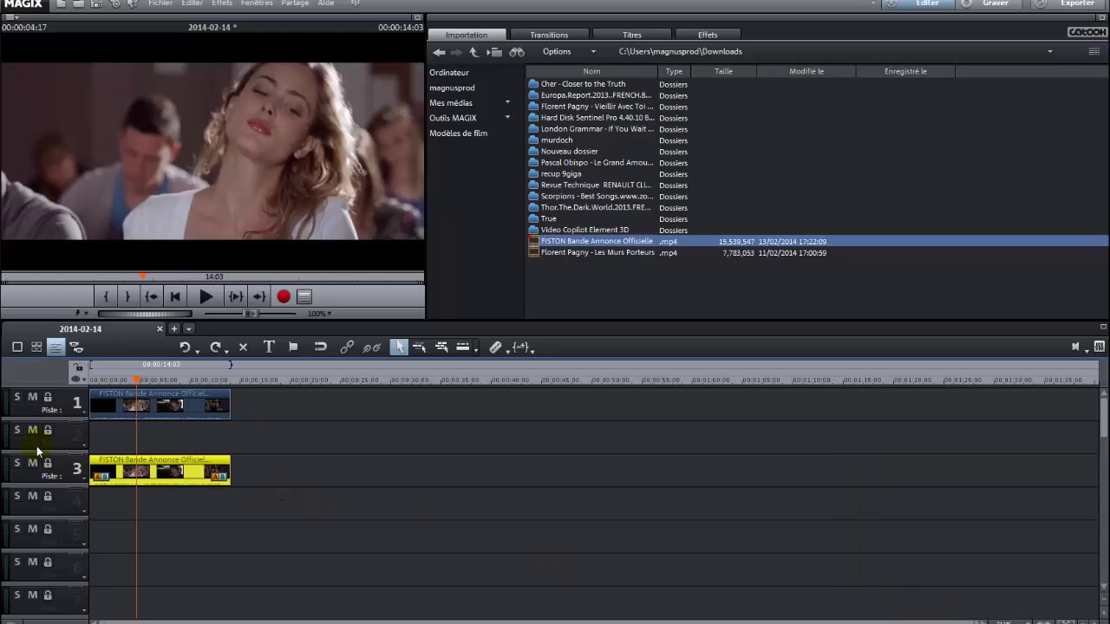
# Apply the Mosaïque distortion effect at 100 to the clip on track 1.
pyautogui.click(158, 408)
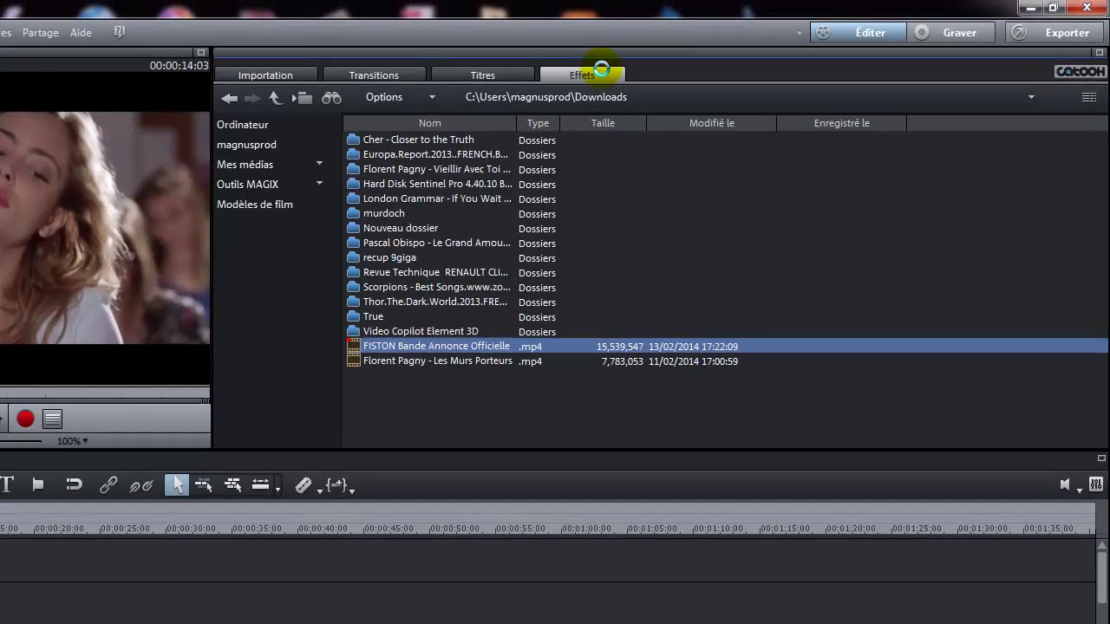
pyautogui.click(601, 69)
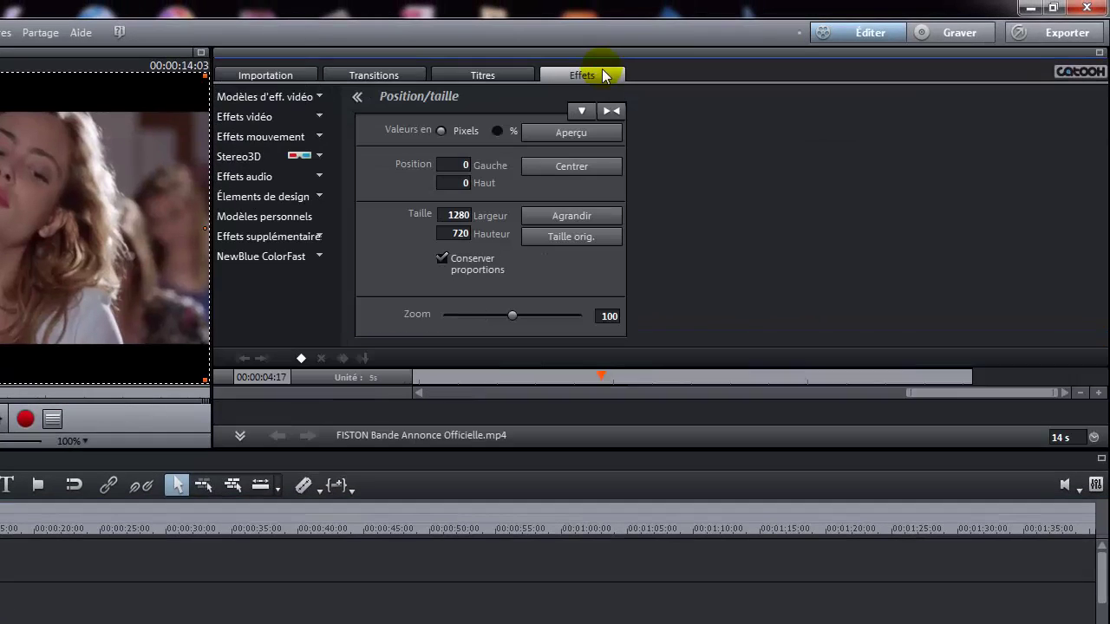
pyautogui.click(268, 117)
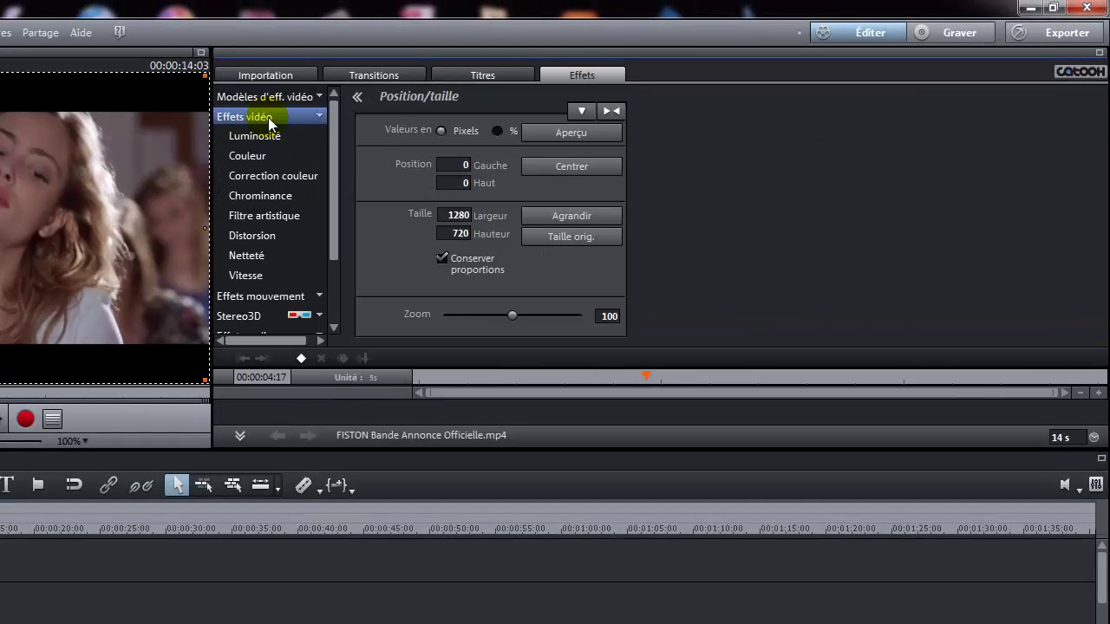
pyautogui.click(282, 237)
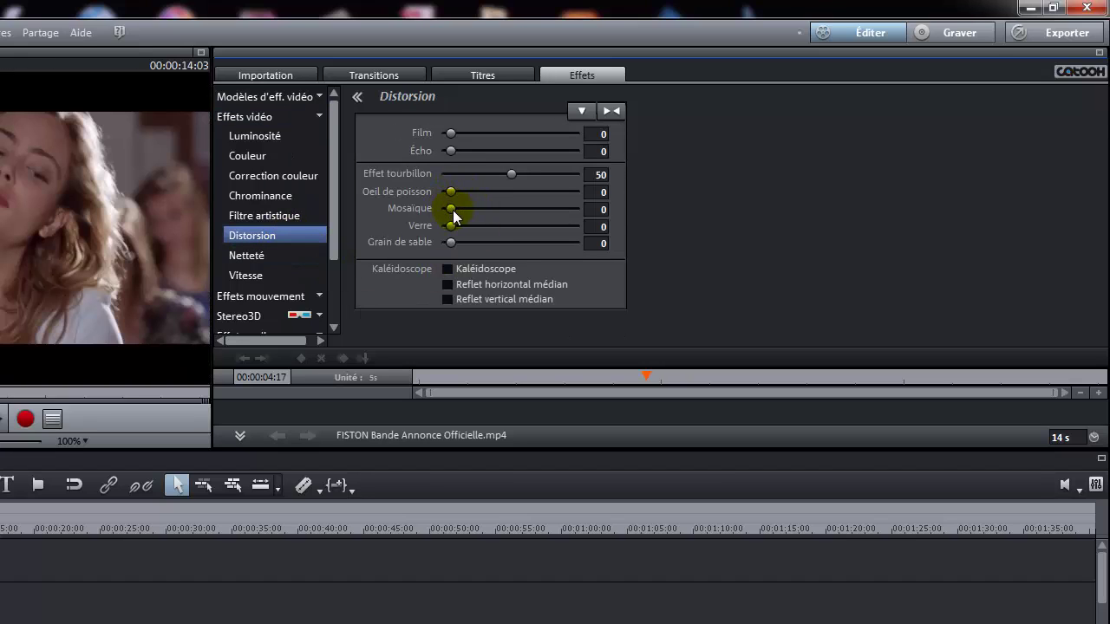
pyautogui.moveTo(455, 210); pyautogui.dragTo(581, 240)
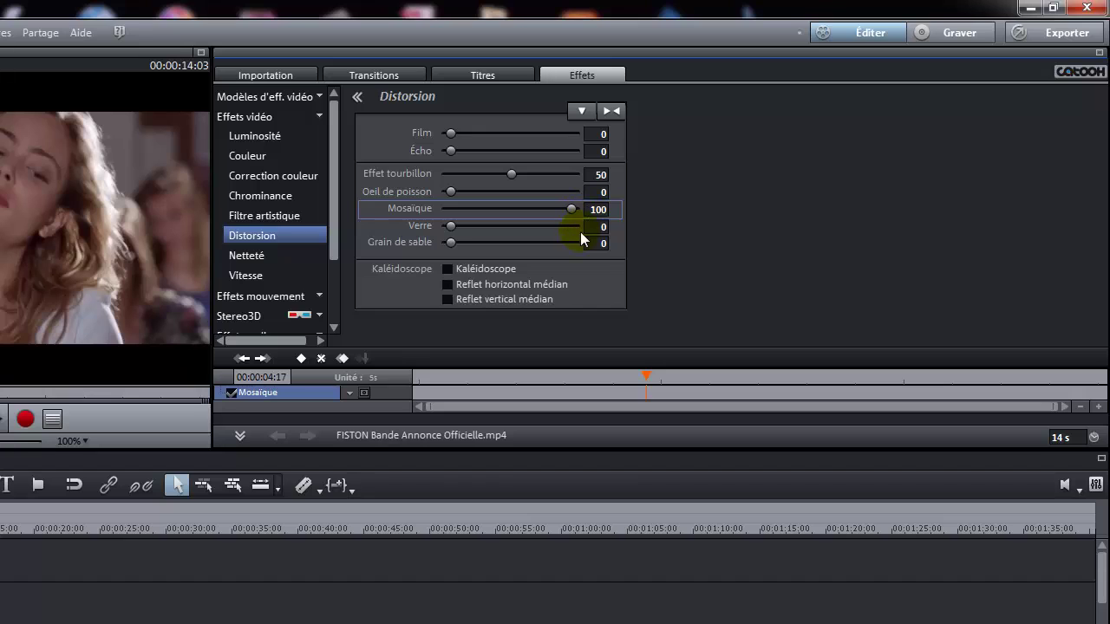
# Load Matte_10_00001.png from the HD effect masks folder as the effect mask for the mosaic clip.
pyautogui.click(581, 112)
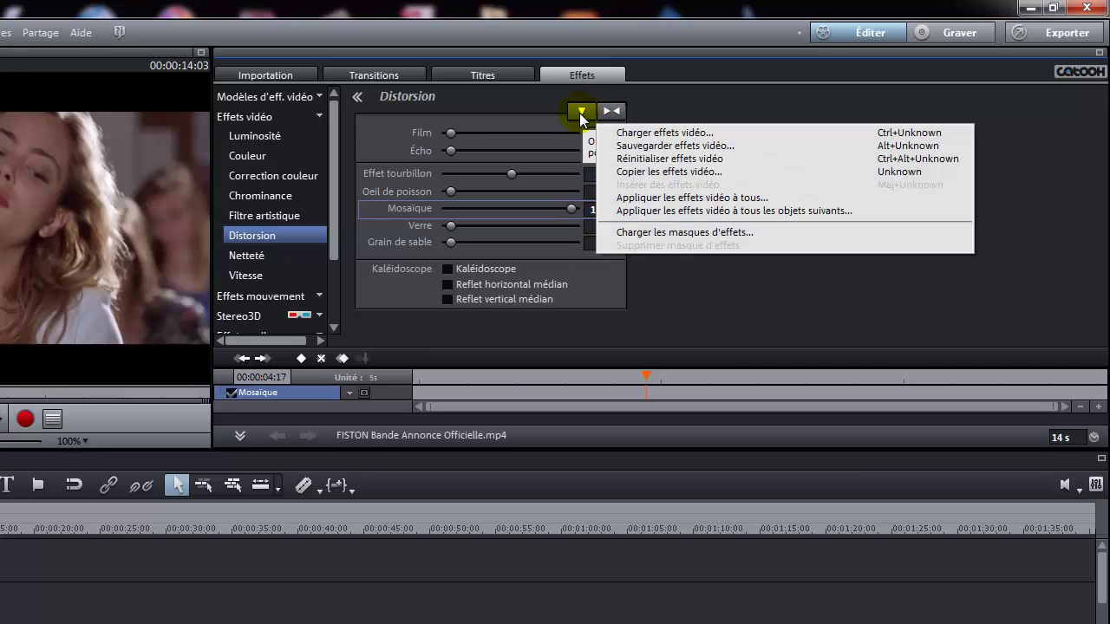
pyautogui.click(645, 233)
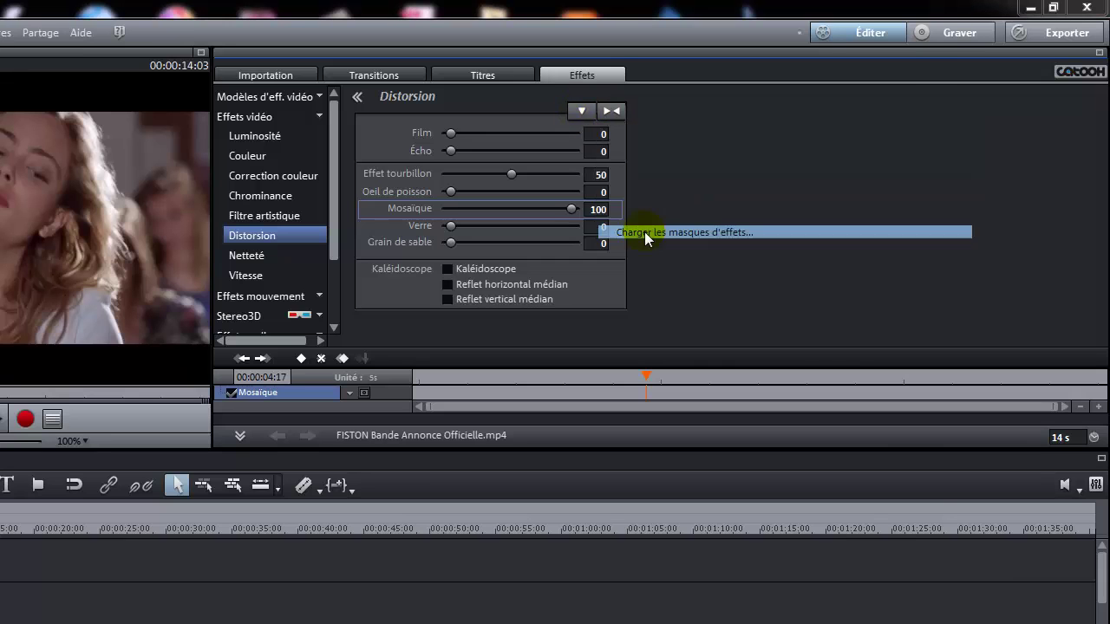
pyautogui.doubleClick(397, 164)
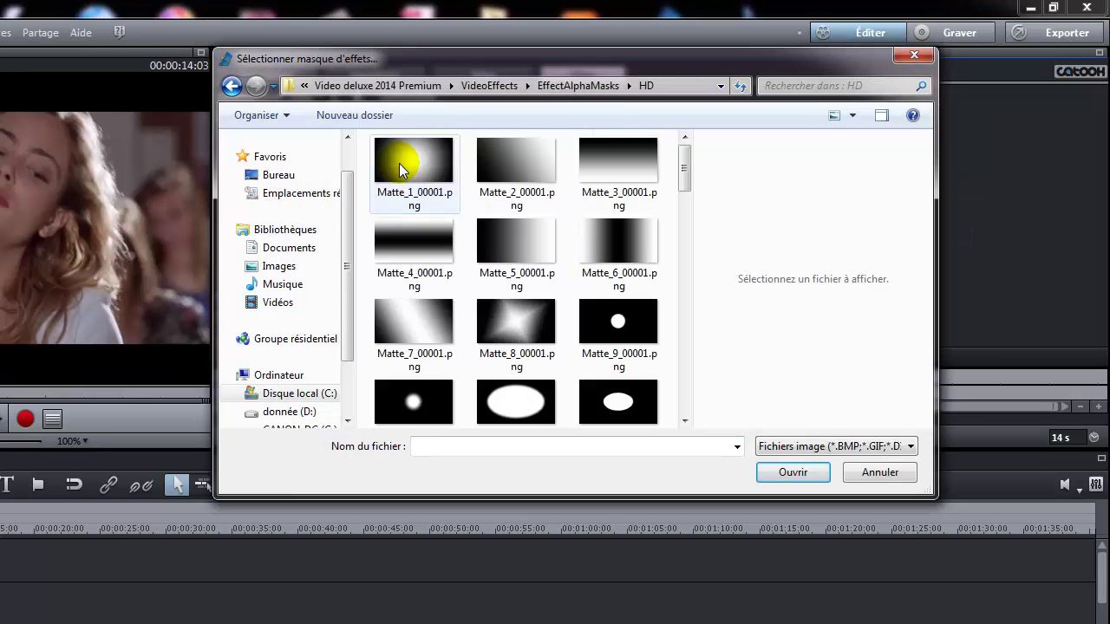
pyautogui.click(685, 420)
pyautogui.click(684, 137)
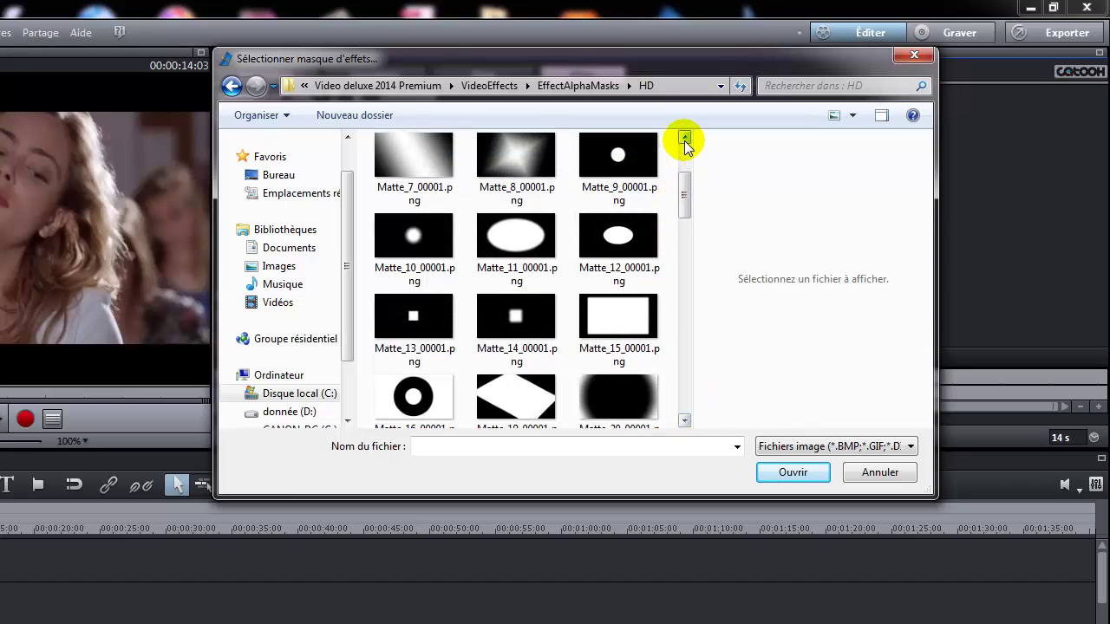
pyautogui.click(392, 236)
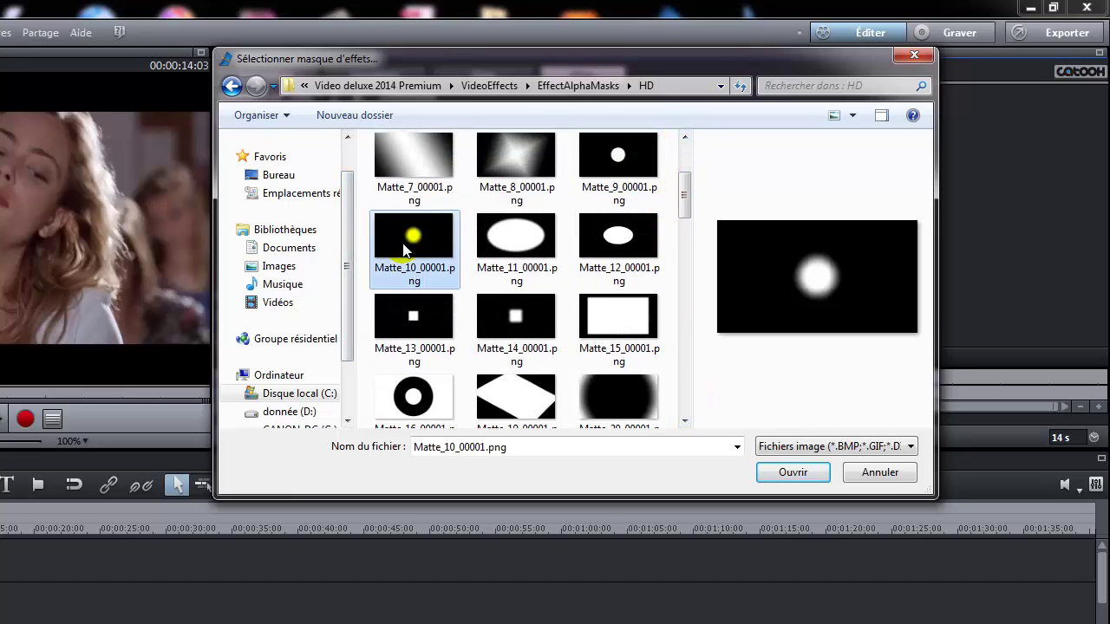
pyautogui.click(781, 475)
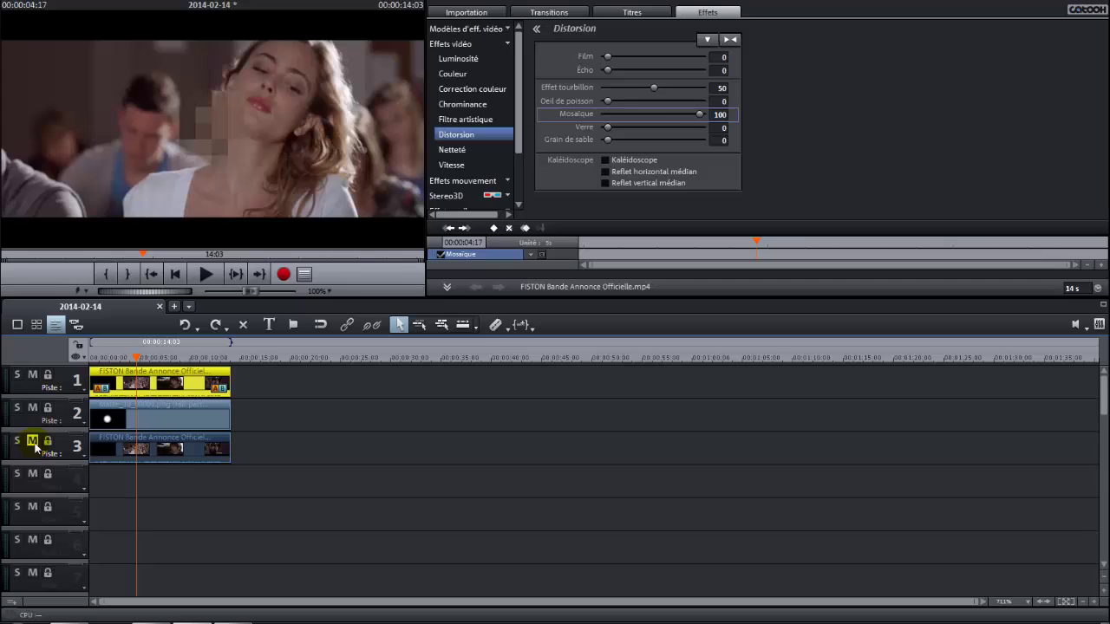
# Mute track 3, ungroup the Matte_10_00001.png mask from the clip on track 1 and select only the mask.
pyautogui.click(33, 442)
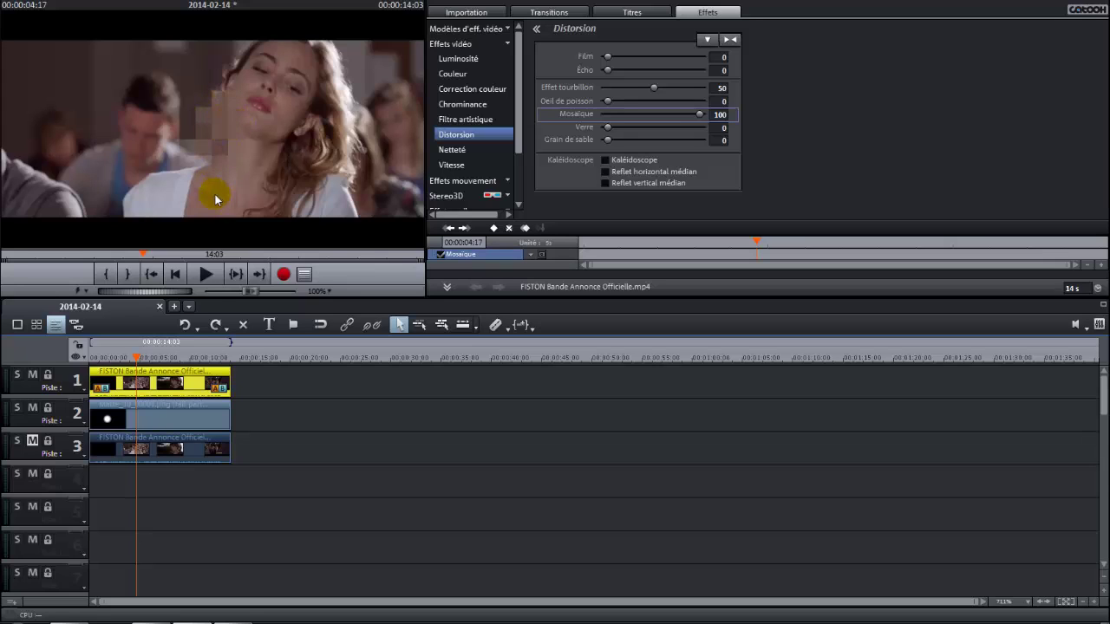
pyautogui.click(150, 413)
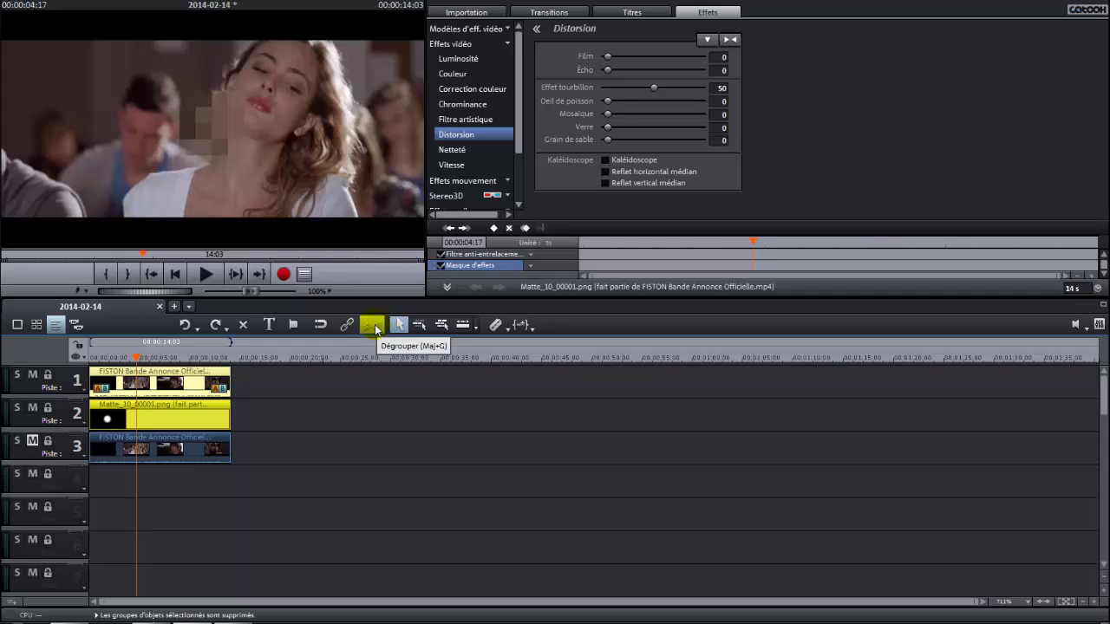
pyautogui.click(373, 326)
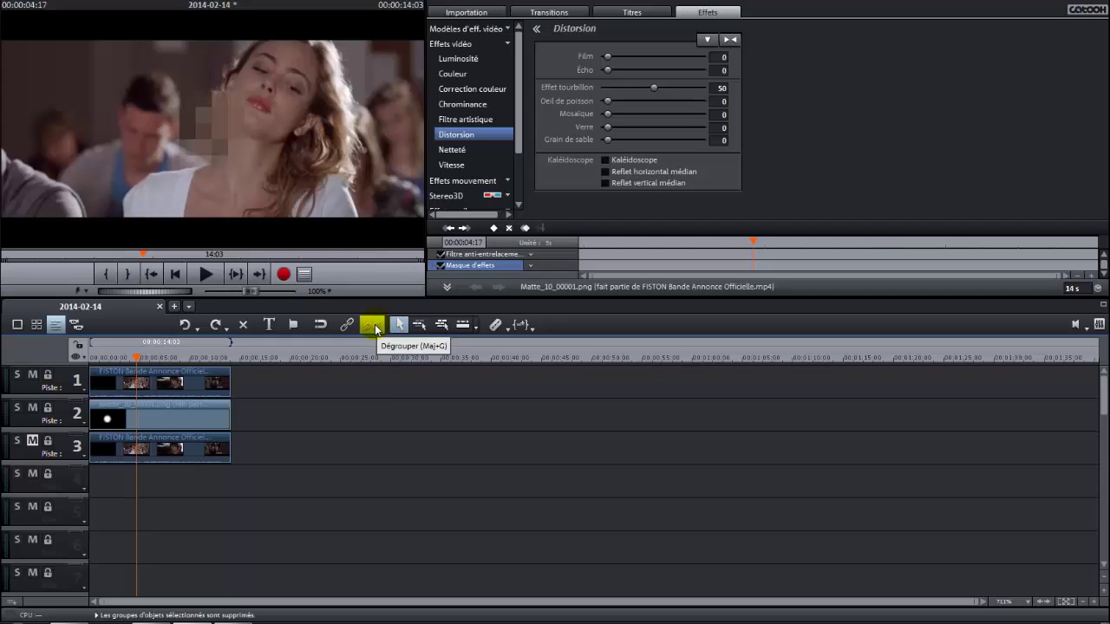
pyautogui.click(208, 413)
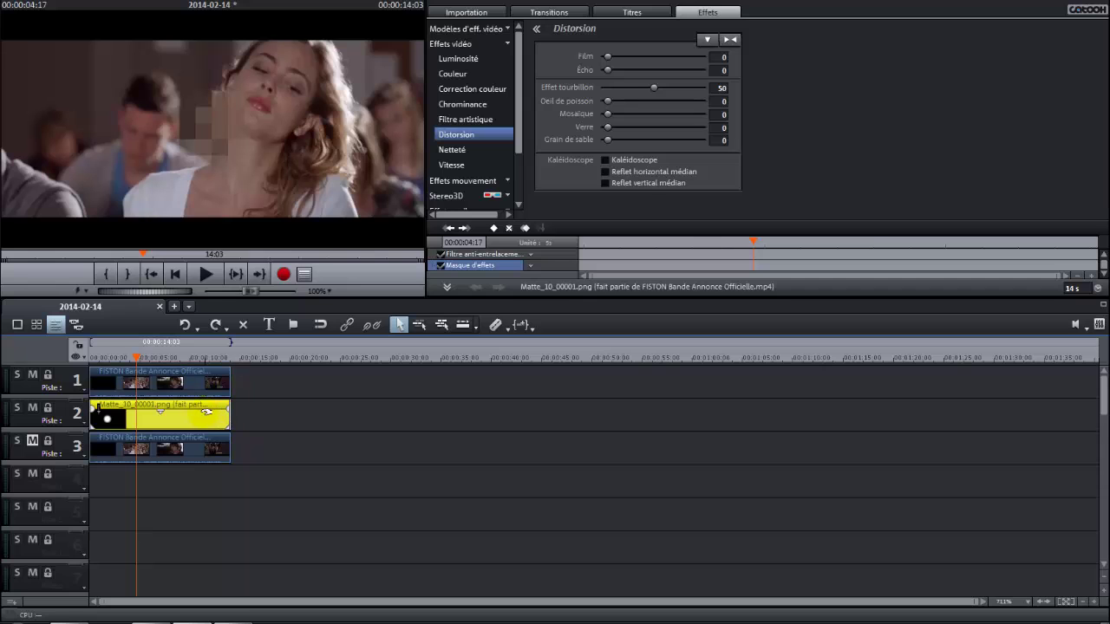
# Move the Matte_10_00001.png mask on track 2 so it starts at 00:00:02:09, the first frame of the woman's shot.
pyautogui.click(371, 325)
pyautogui.moveTo(194, 413)
pyautogui.mouseDown()
pyautogui.moveTo(231, 414)
pyautogui.moveTo(182, 413)
pyautogui.mouseUp()
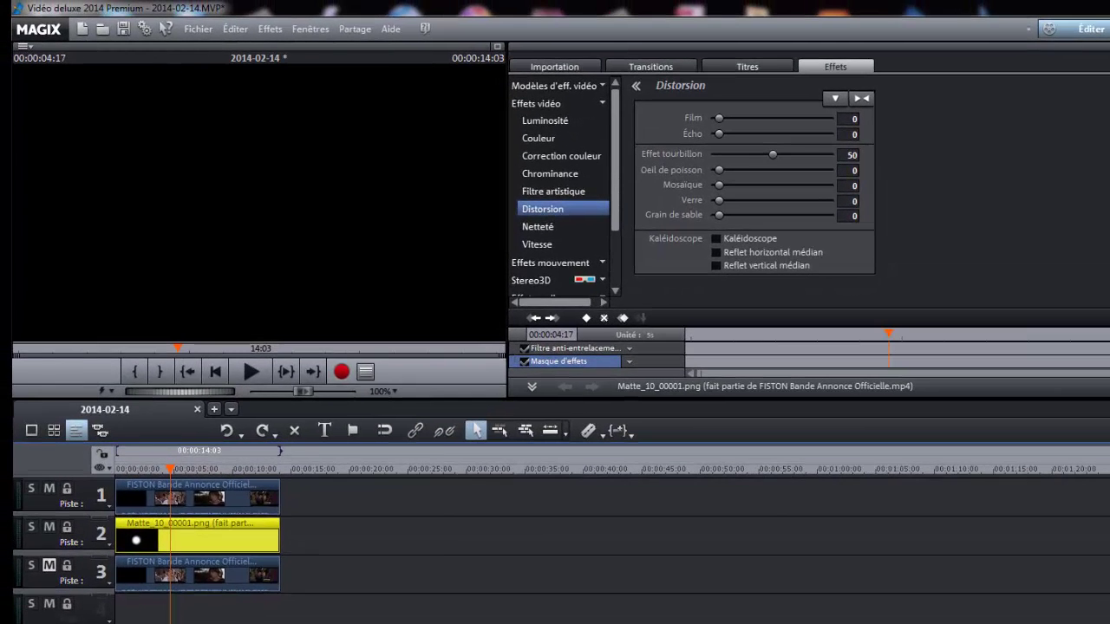
pyautogui.hotkey('ctrl', 'Up')
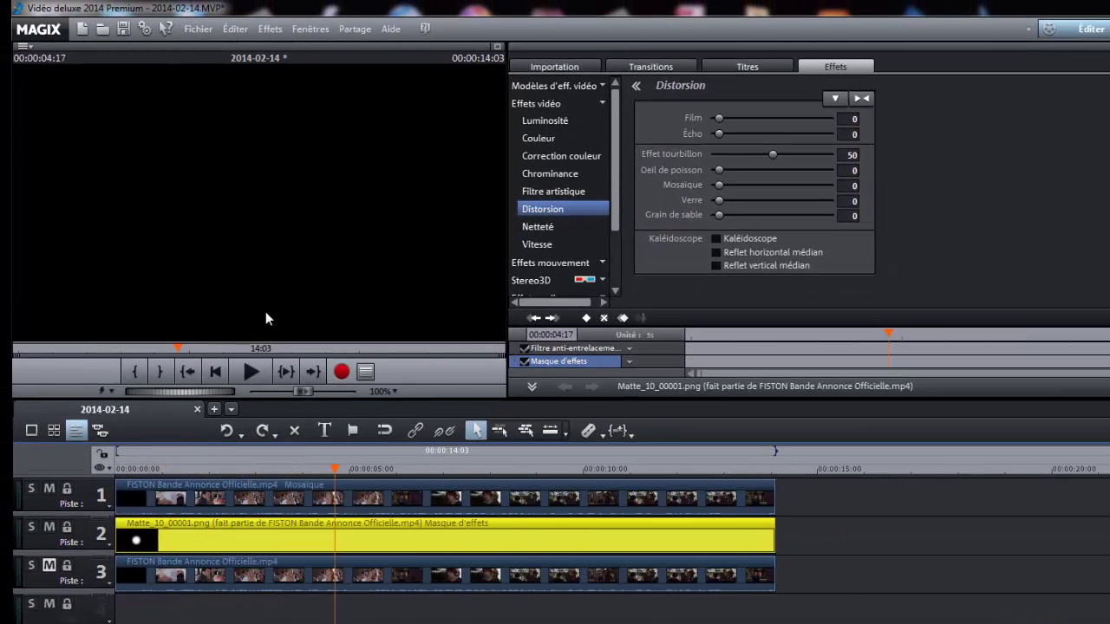
pyautogui.moveTo(332, 471); pyautogui.dragTo(222, 481)
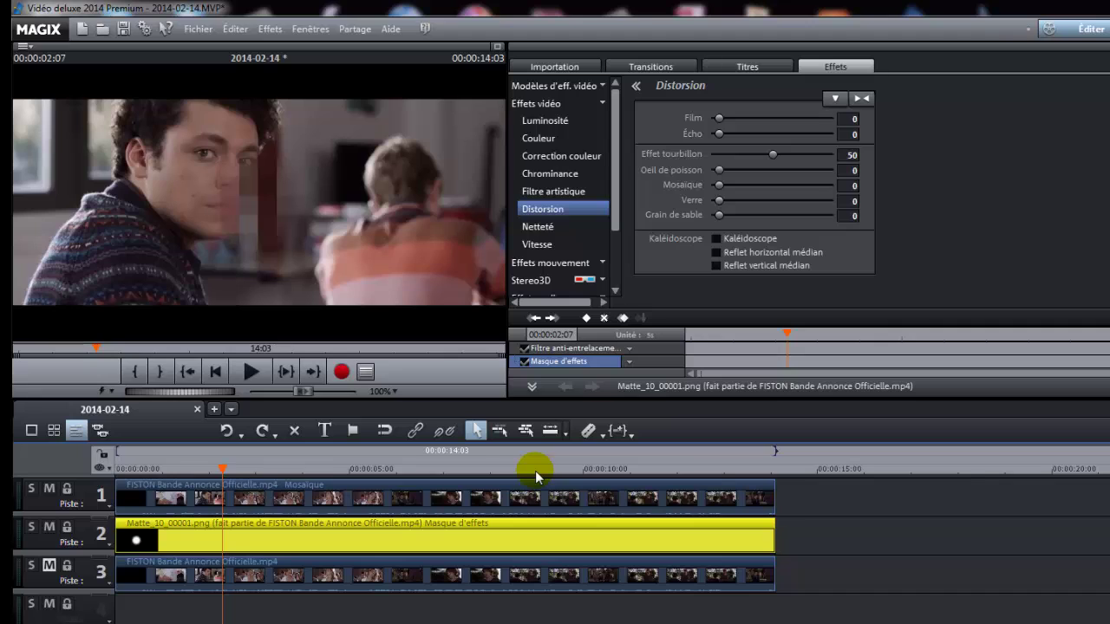
pyautogui.press('Right')
pyautogui.press('Right')
pyautogui.press('Right')
pyautogui.press('Left')
pyautogui.press('Left')
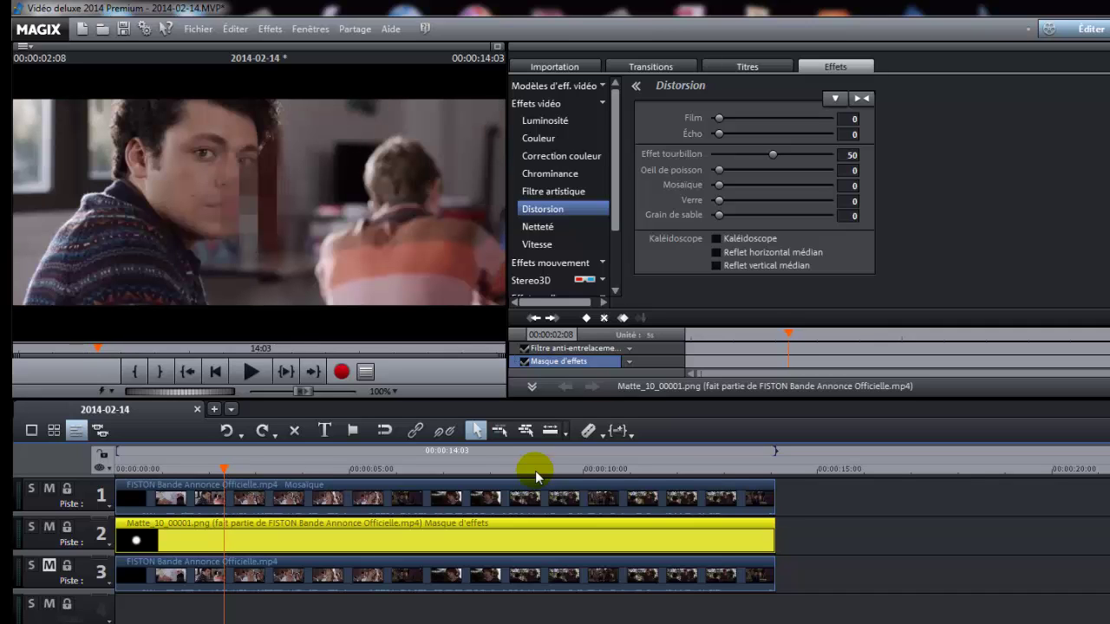
pyautogui.press('Right')
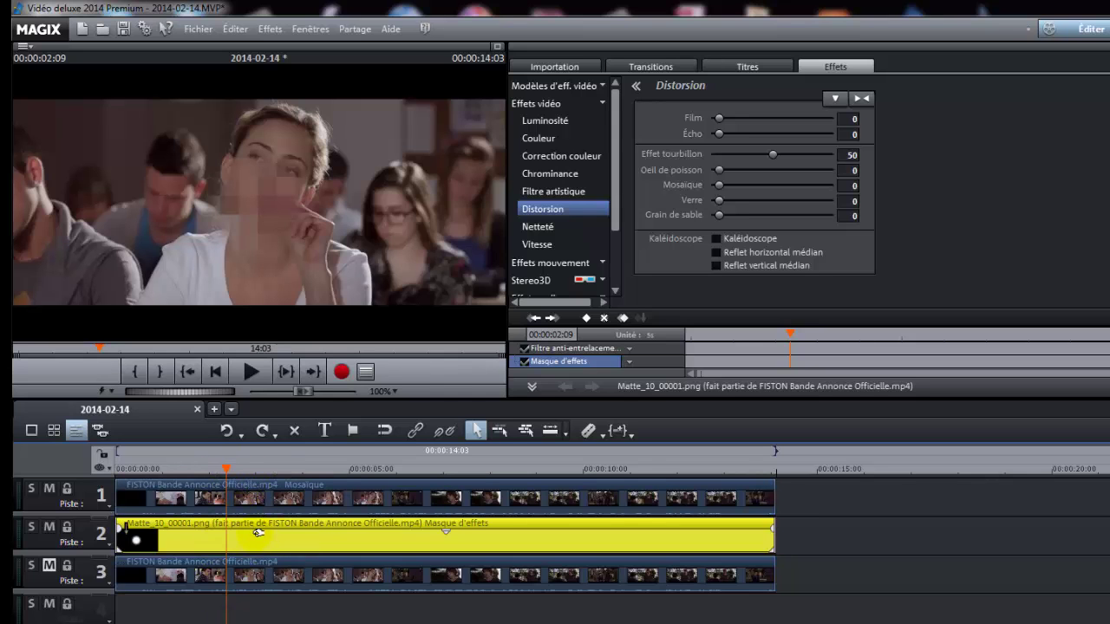
pyautogui.moveTo(258, 532); pyautogui.dragTo(360, 548)
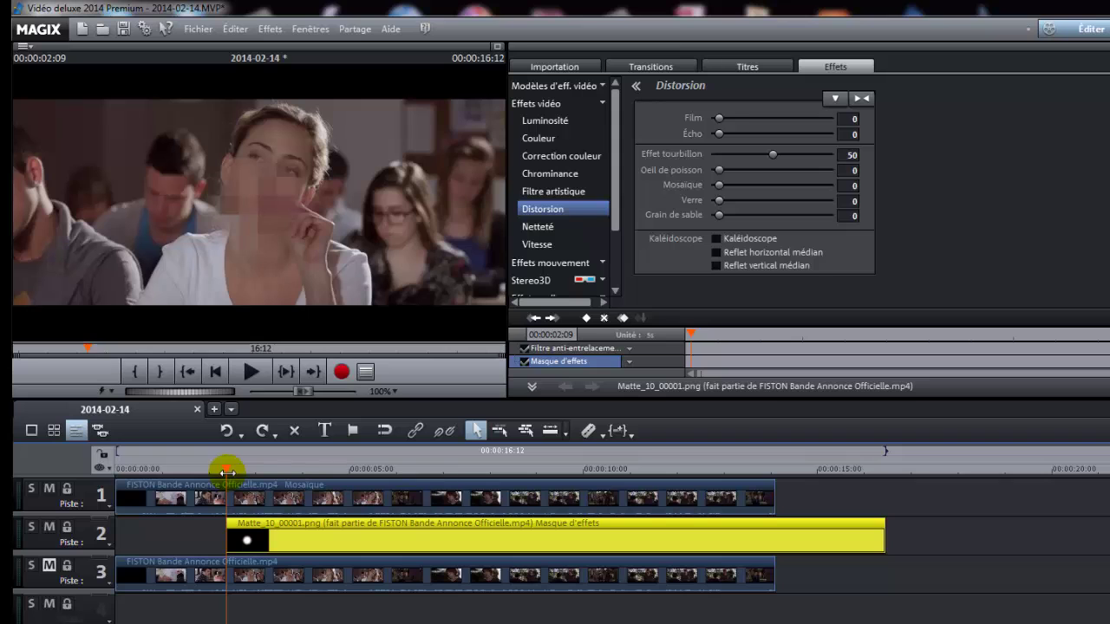
# Trim the end of the mask on track 2 to 00:00:05:04.
pyautogui.moveTo(226, 471); pyautogui.dragTo(357, 473)
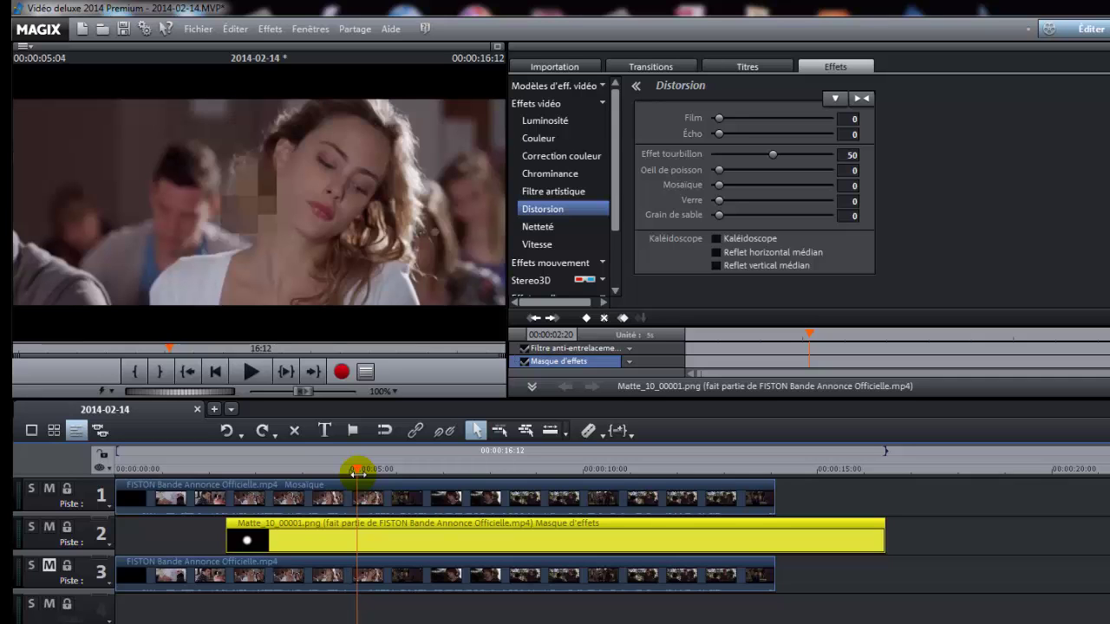
pyautogui.moveTo(882, 540); pyautogui.dragTo(455, 524)
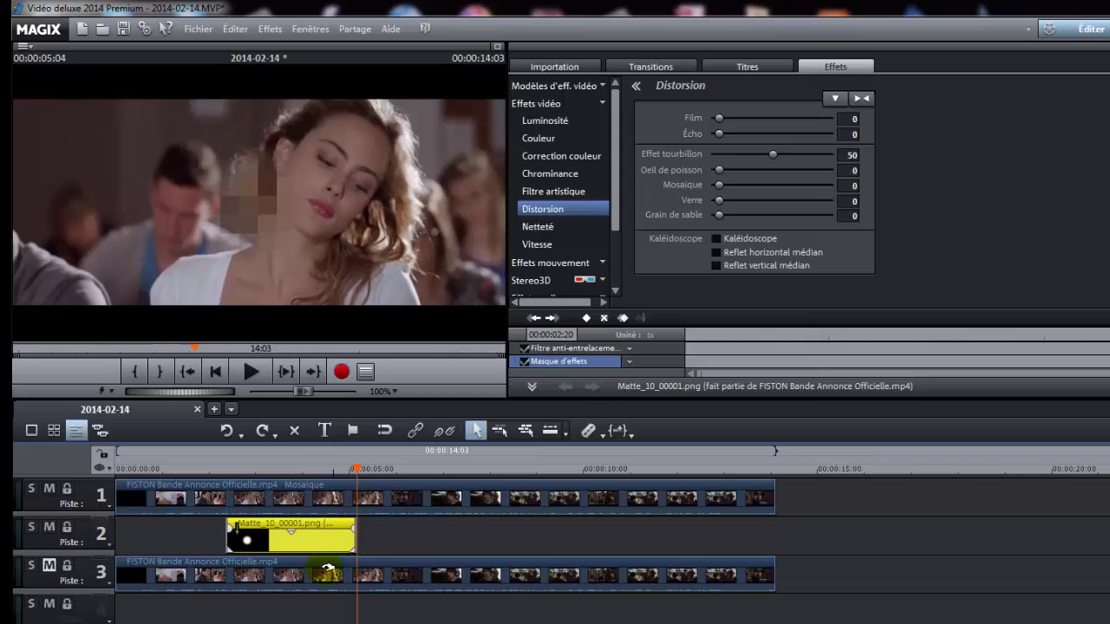
pyautogui.click(351, 536)
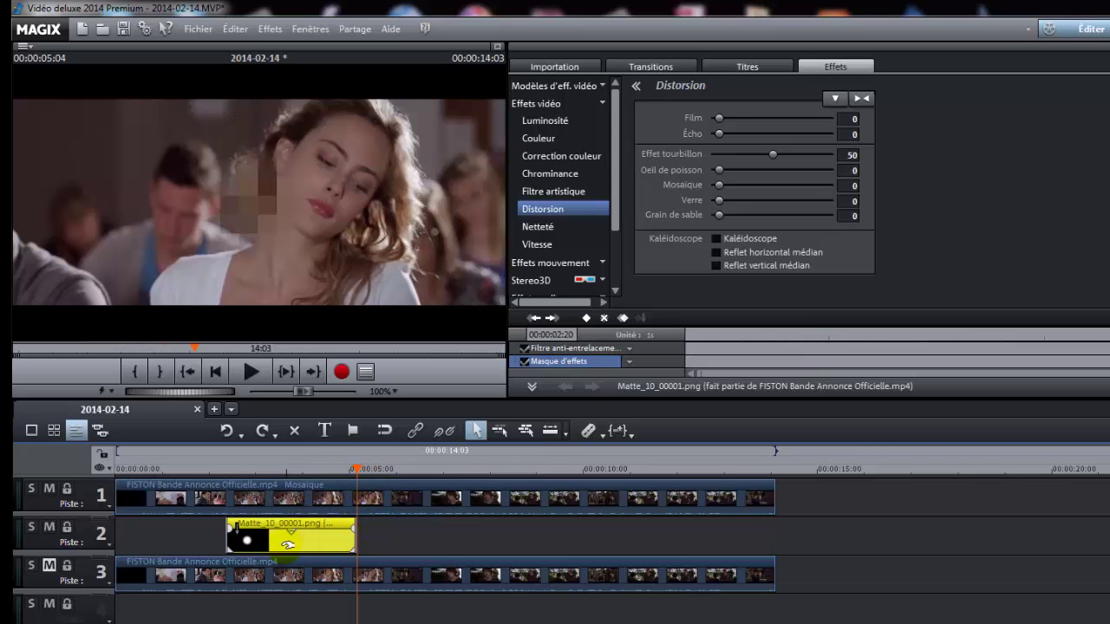
# Return the playhead to the mask's start at 00:00:02:09 and use Position/Taille to place the mask at about 20, -72 over the woman's face.
pyautogui.moveTo(356, 469); pyautogui.dragTo(227, 489)
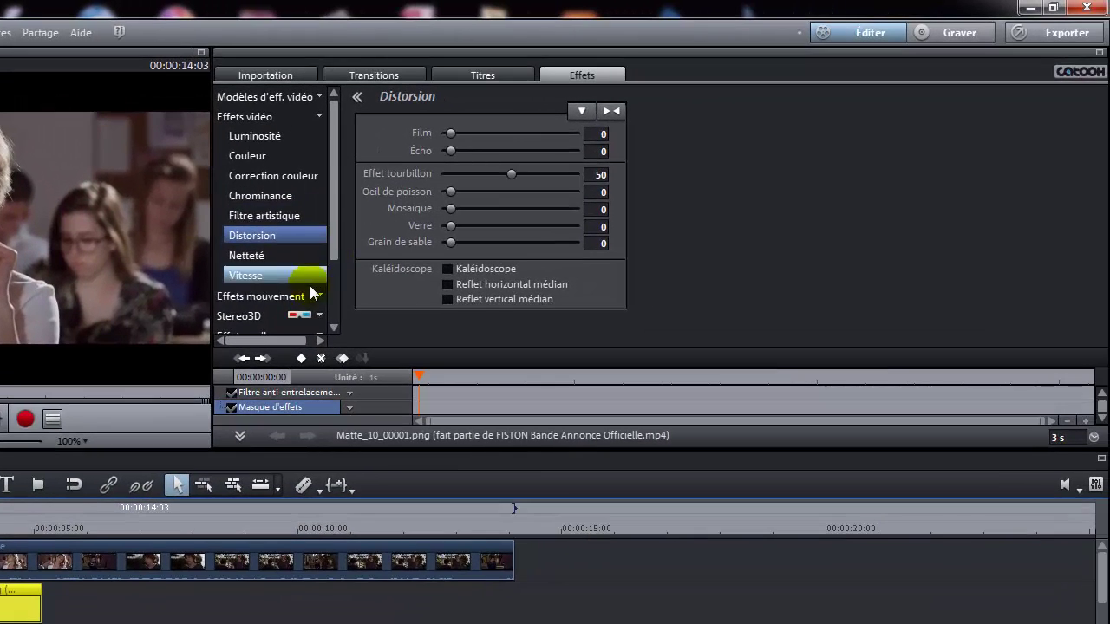
pyautogui.click(363, 290)
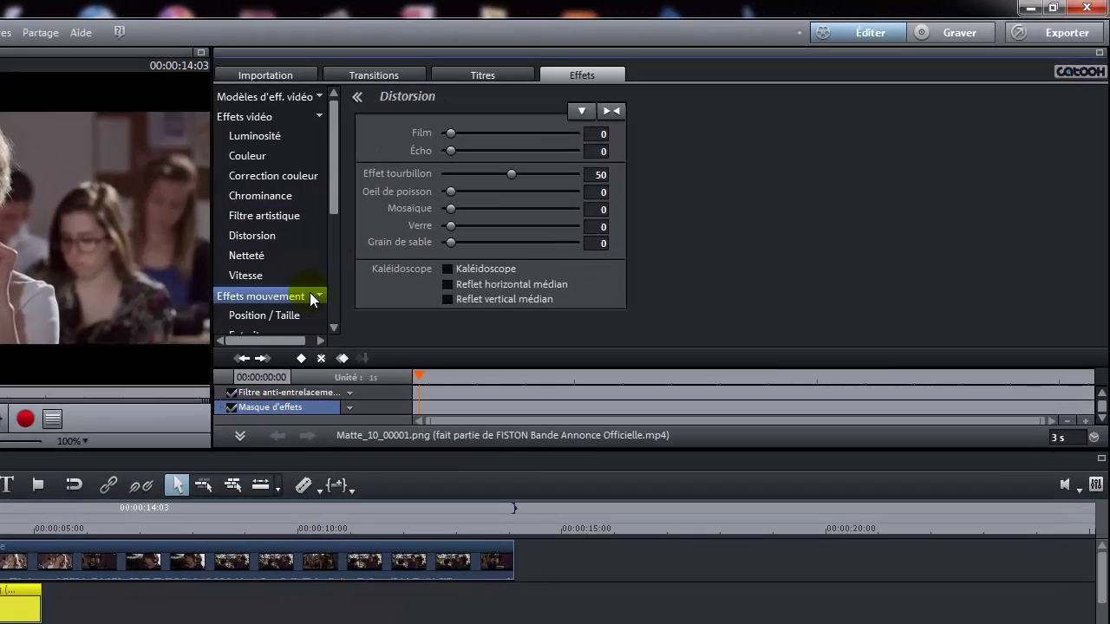
pyautogui.click(291, 315)
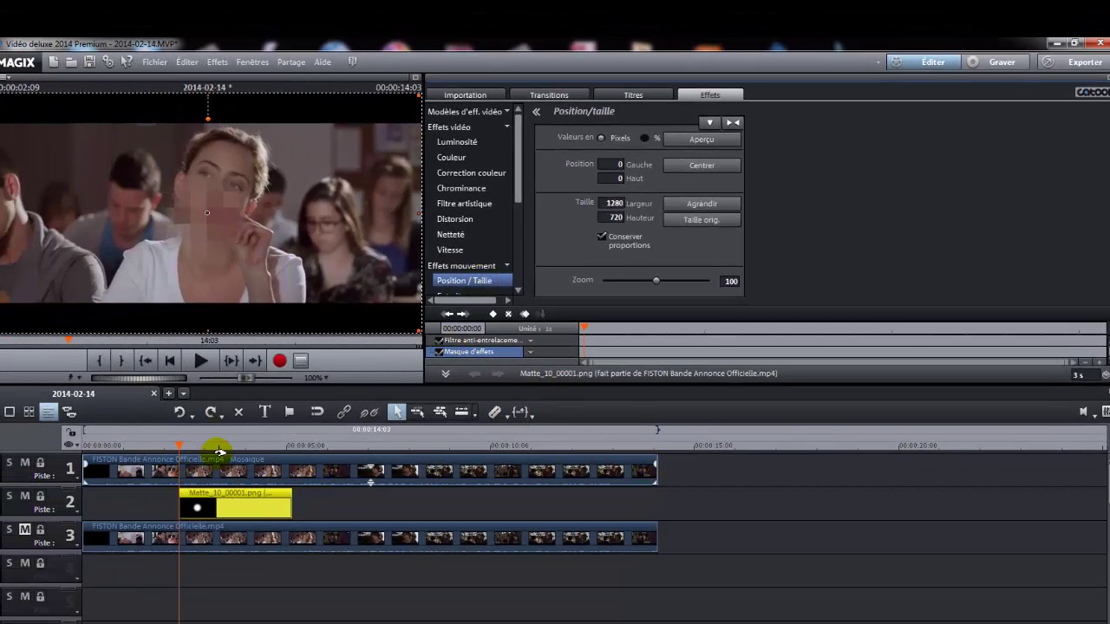
pyautogui.moveTo(200, 217); pyautogui.dragTo(208, 193)
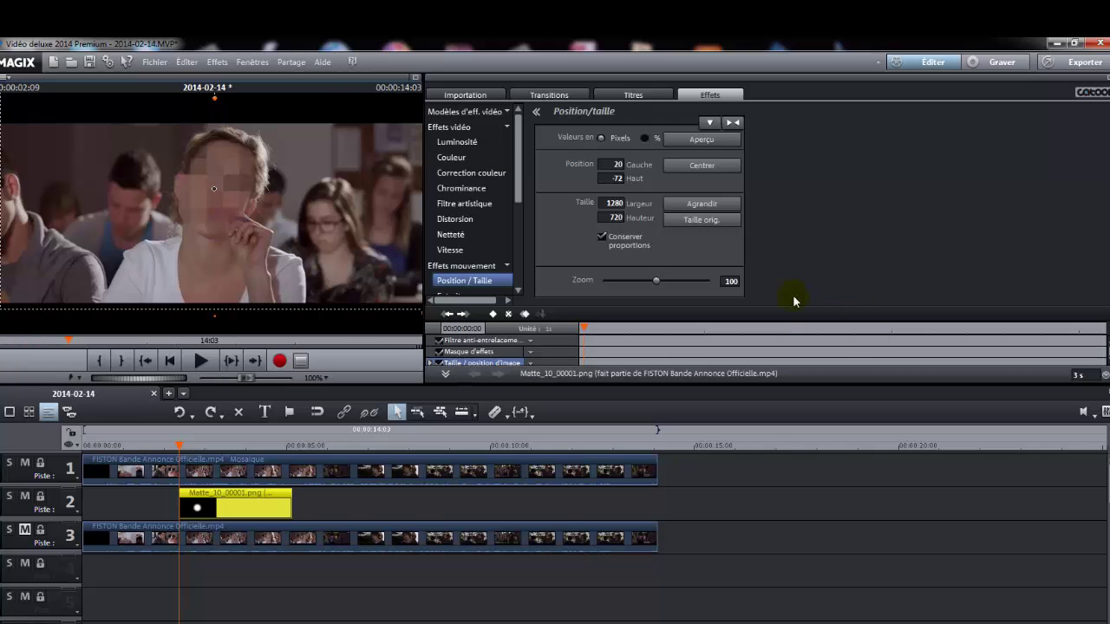
# Enlarge the mask to a zoom of 150 and adjust its position to about -294, -264 to cover the face.
pyautogui.doubleClick(731, 282)
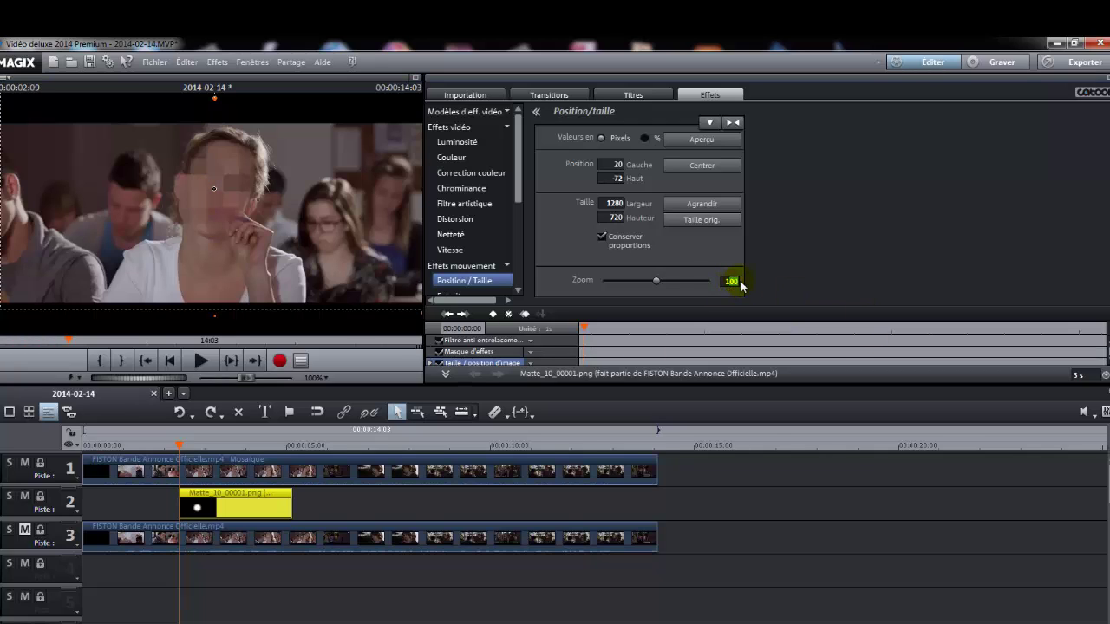
pyautogui.write('15')
pyautogui.click(722, 502)
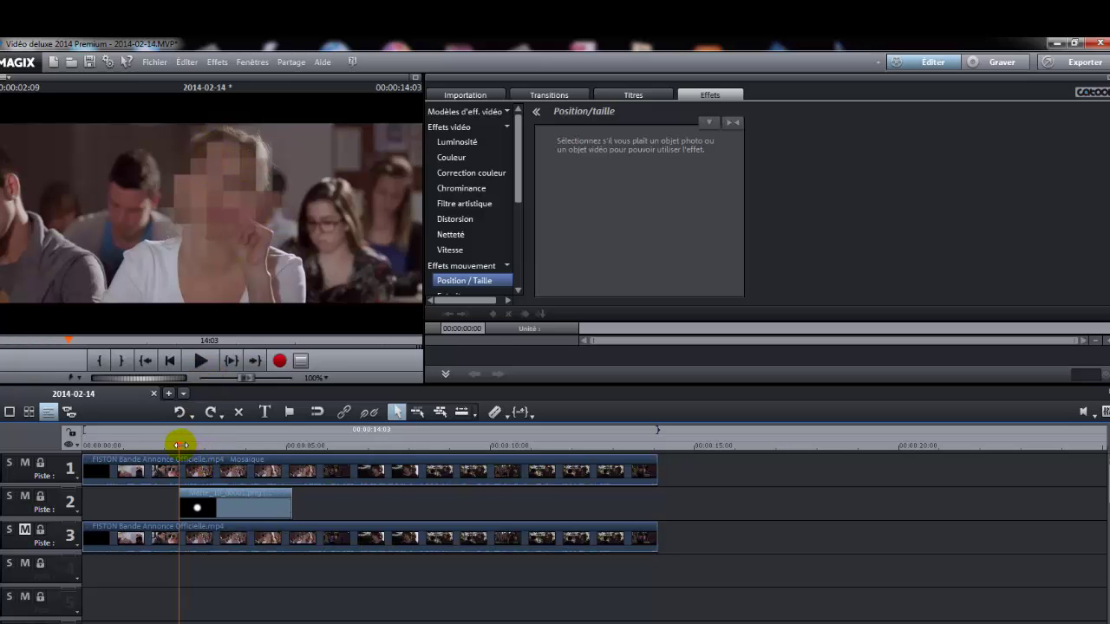
pyautogui.click(221, 501)
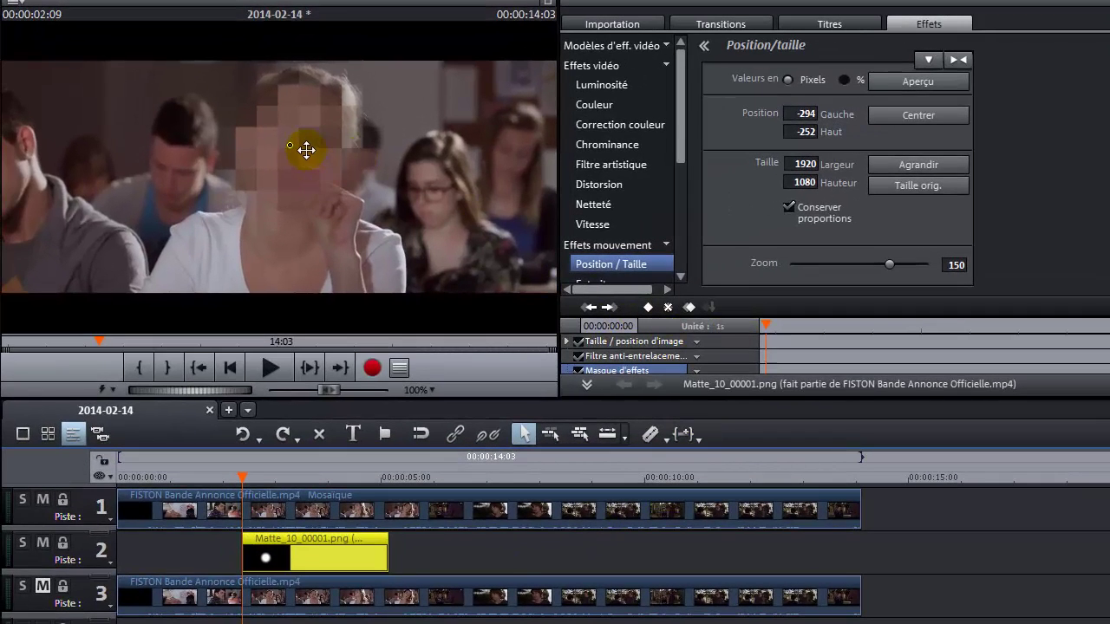
pyautogui.moveTo(290, 144); pyautogui.dragTo(290, 144)
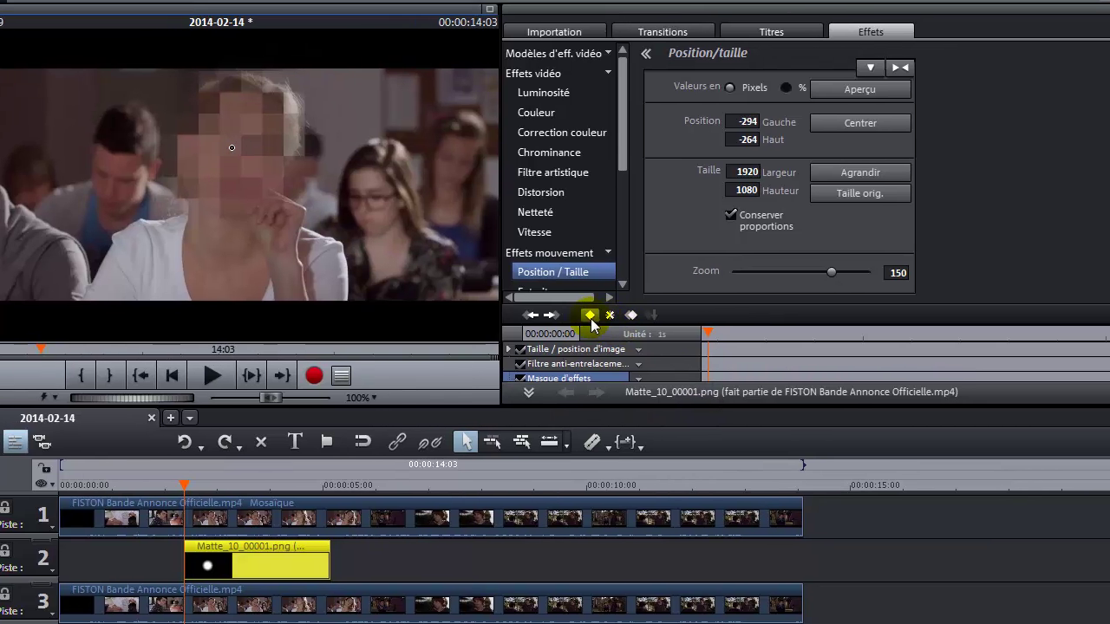
# Add a position and size keyframe at the start of the mask.
pyautogui.click(589, 316)
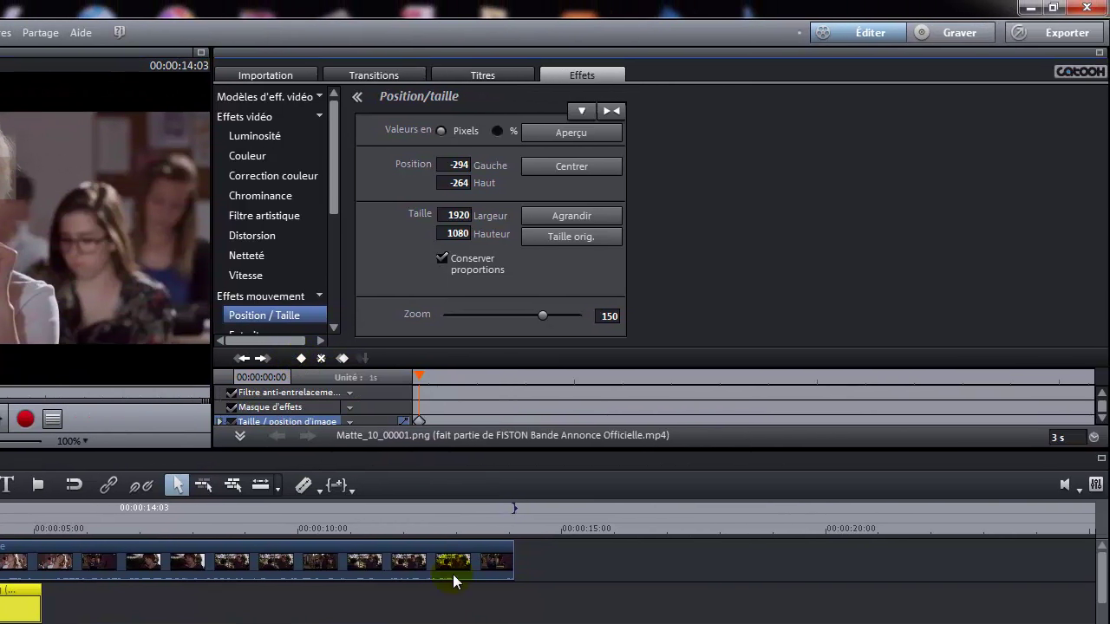
pyautogui.scroll(-2, 1100, 423)
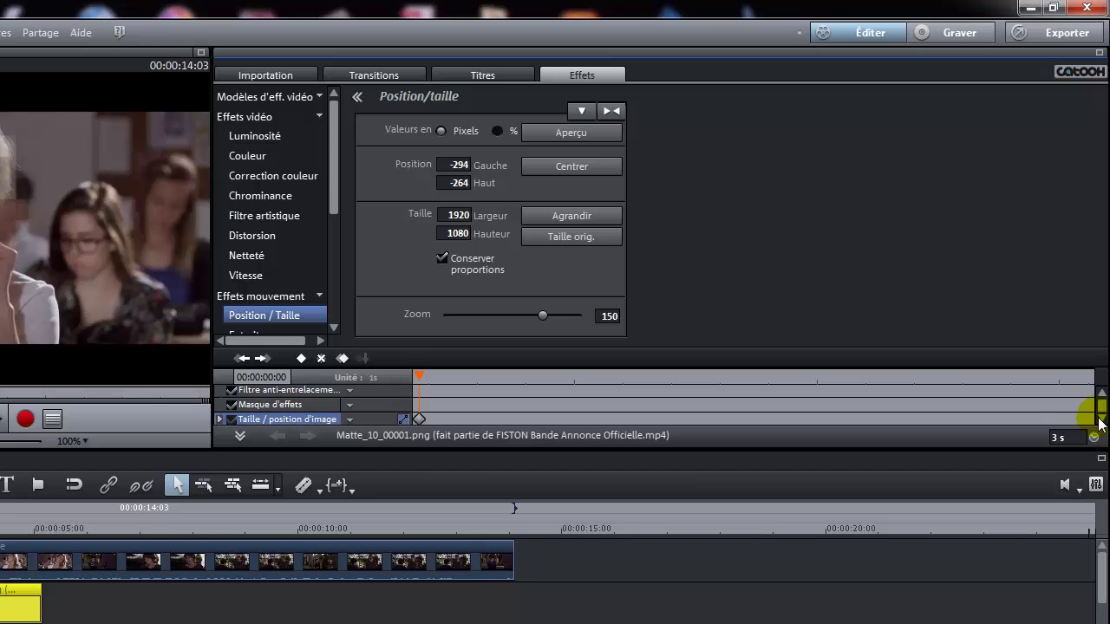
pyautogui.scroll(-2, 1100, 423)
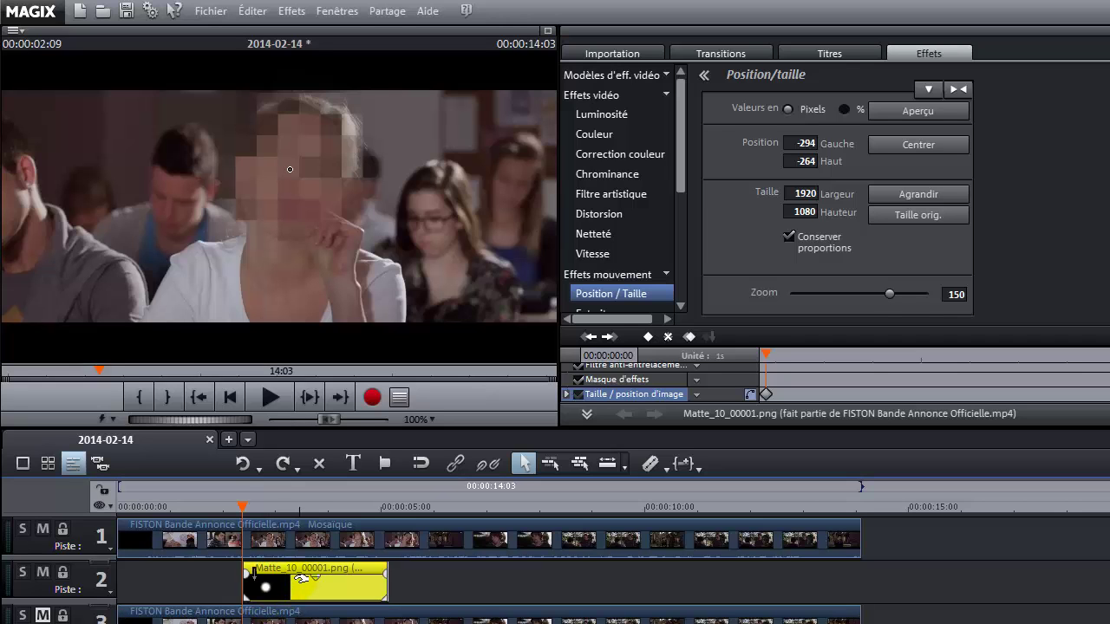
# Advance the playhead frame by frame to 00:00:03:14 and move the mask to about -392, -90 over the tilted face.
pyautogui.press('Right')
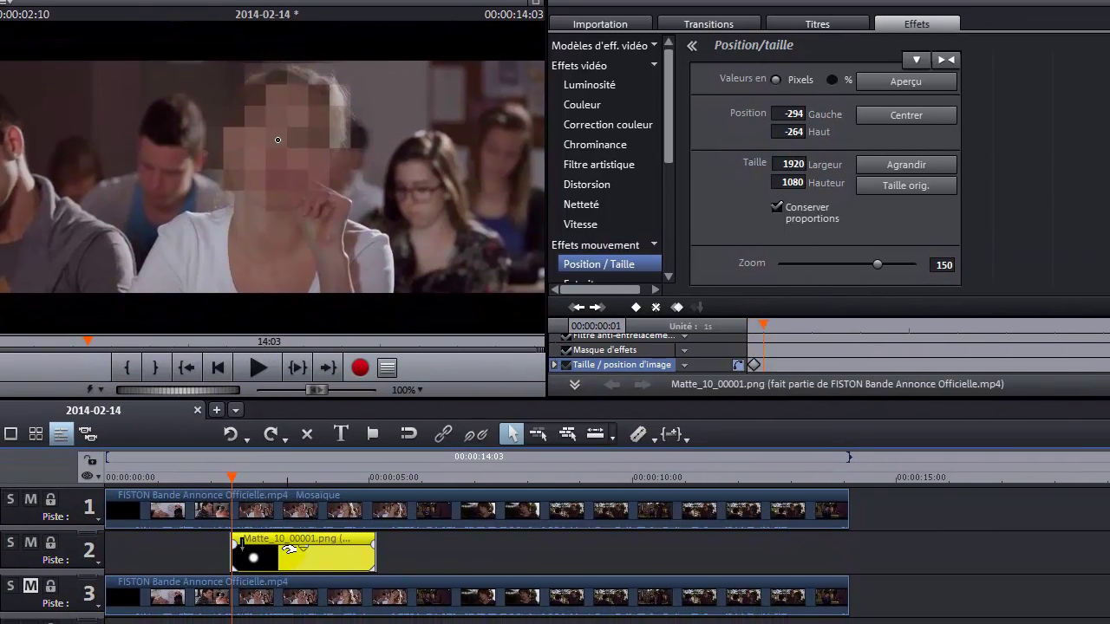
pyautogui.press('Right')
pyautogui.press('Right')
pyautogui.press('Right')
pyautogui.press('Right')
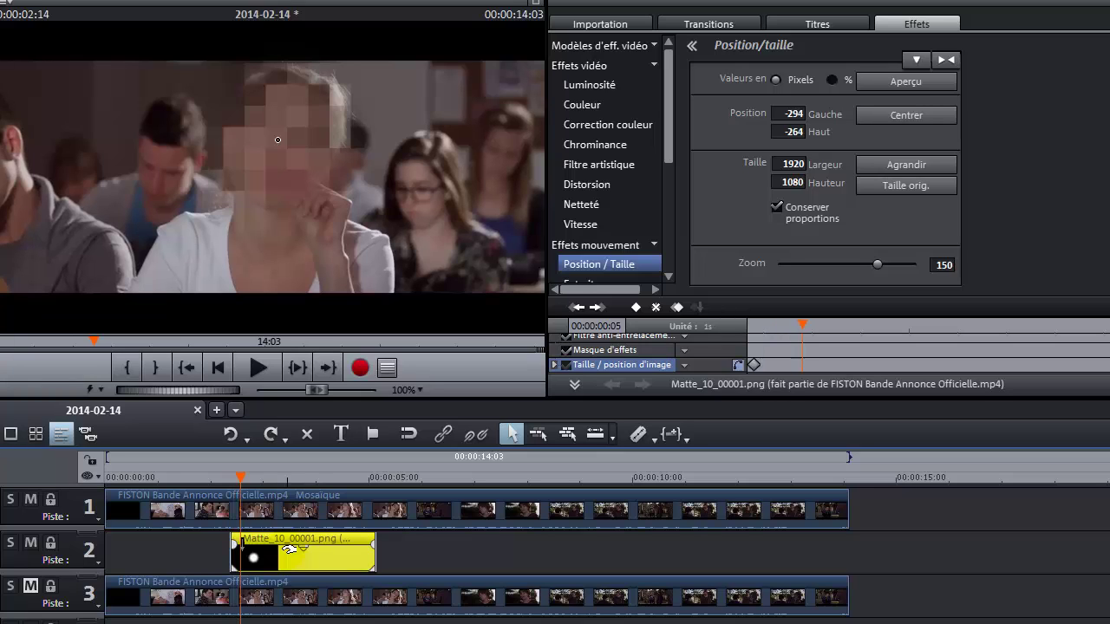
pyautogui.press('Right')
pyautogui.press('Right')
pyautogui.press('Right')
pyautogui.press('Right')
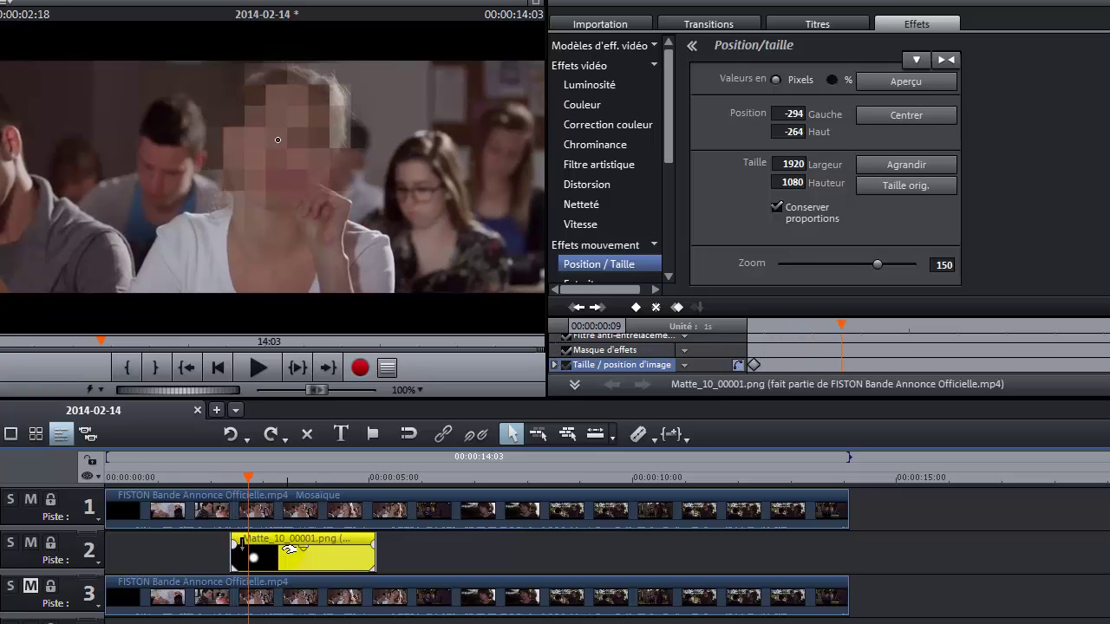
pyautogui.press('Right')
pyautogui.press('Right')
pyautogui.press('Right')
pyautogui.press('Right')
pyautogui.press('Right')
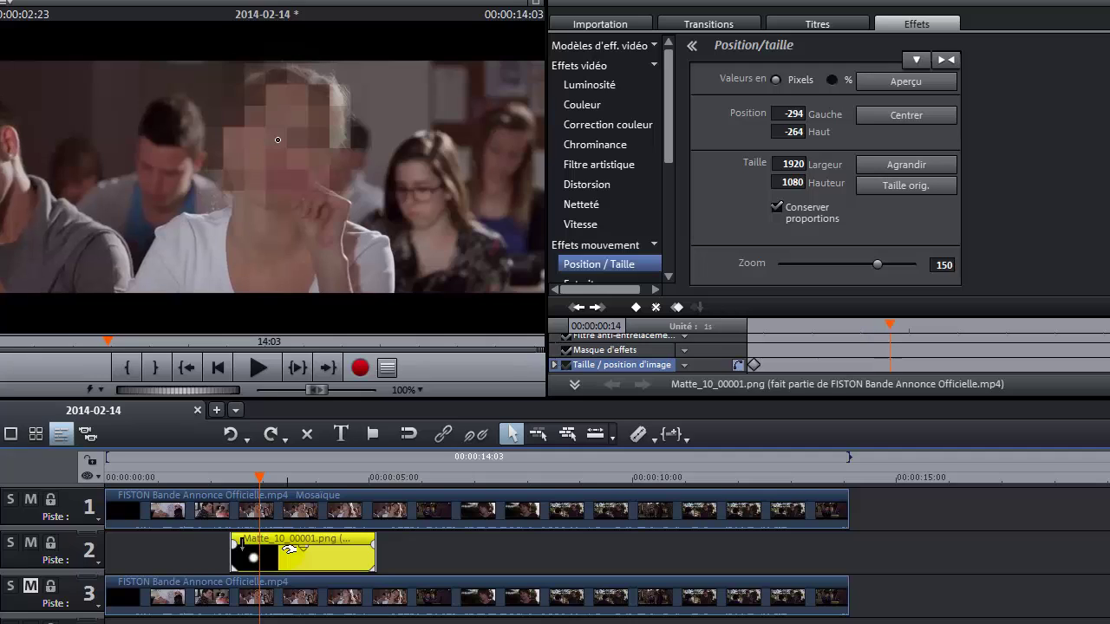
pyautogui.press('Right')
pyautogui.press('Right')
pyautogui.press('Right')
pyautogui.press('Right')
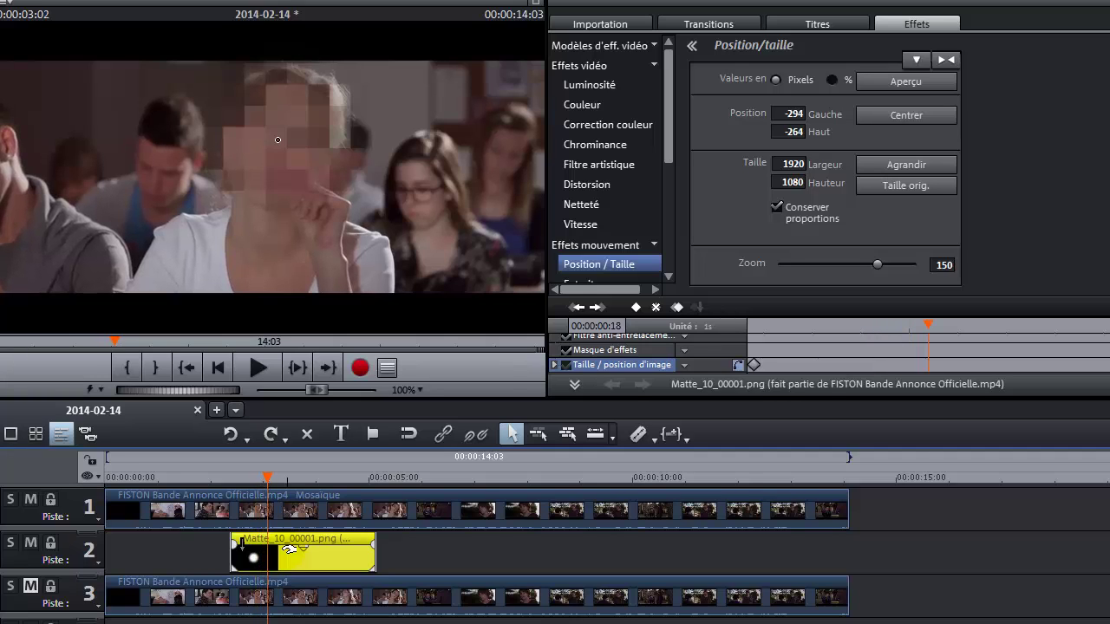
pyautogui.press('Right')
pyautogui.press('Right')
pyautogui.press('Right')
pyautogui.press('Right')
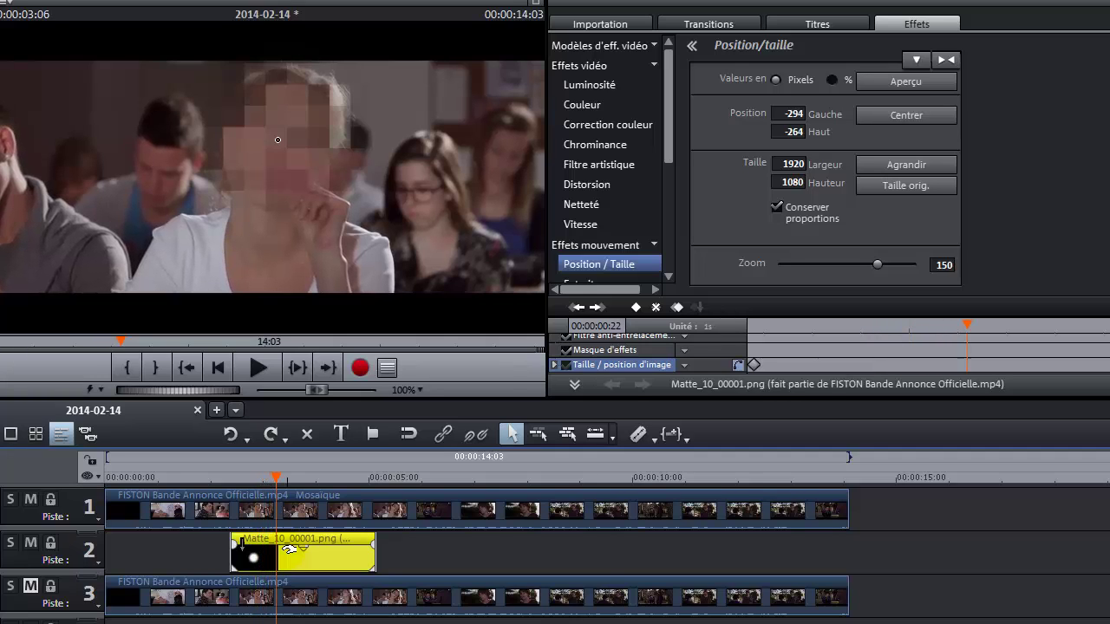
pyautogui.press('Right')
pyautogui.press('Right')
pyautogui.press('Right')
pyautogui.press('Right')
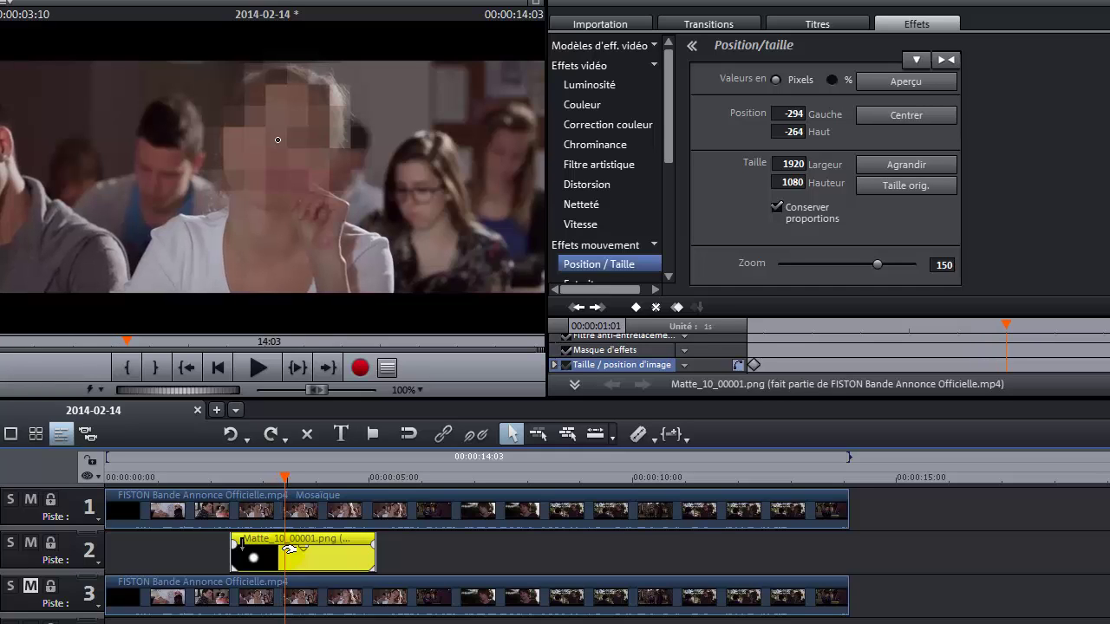
pyautogui.press('Right')
pyautogui.press('Right')
pyautogui.press('Right')
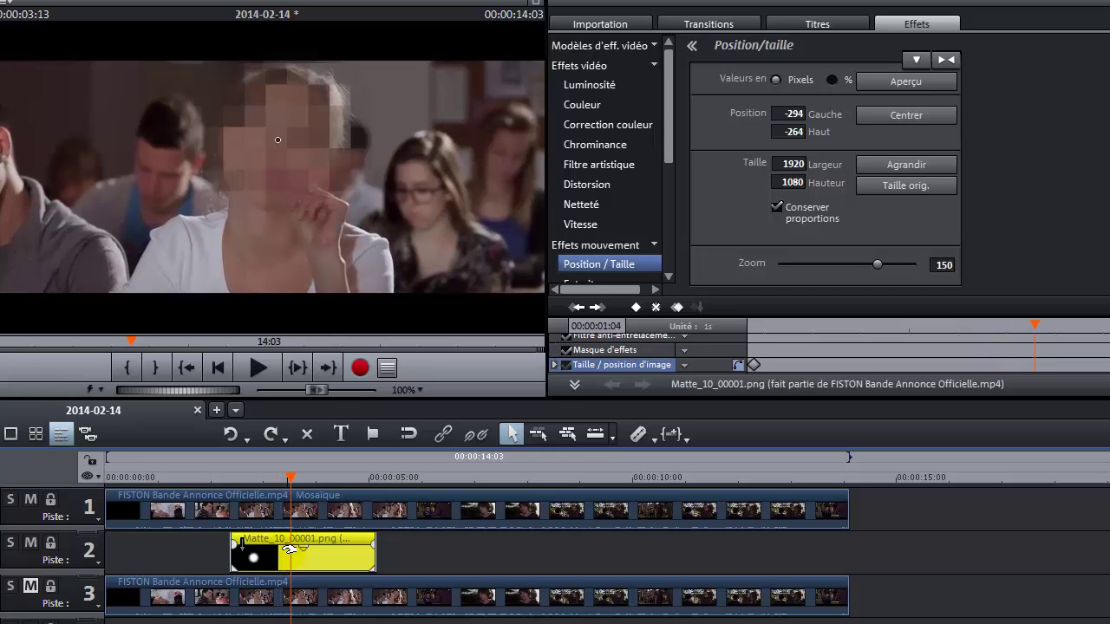
pyautogui.press('Right')
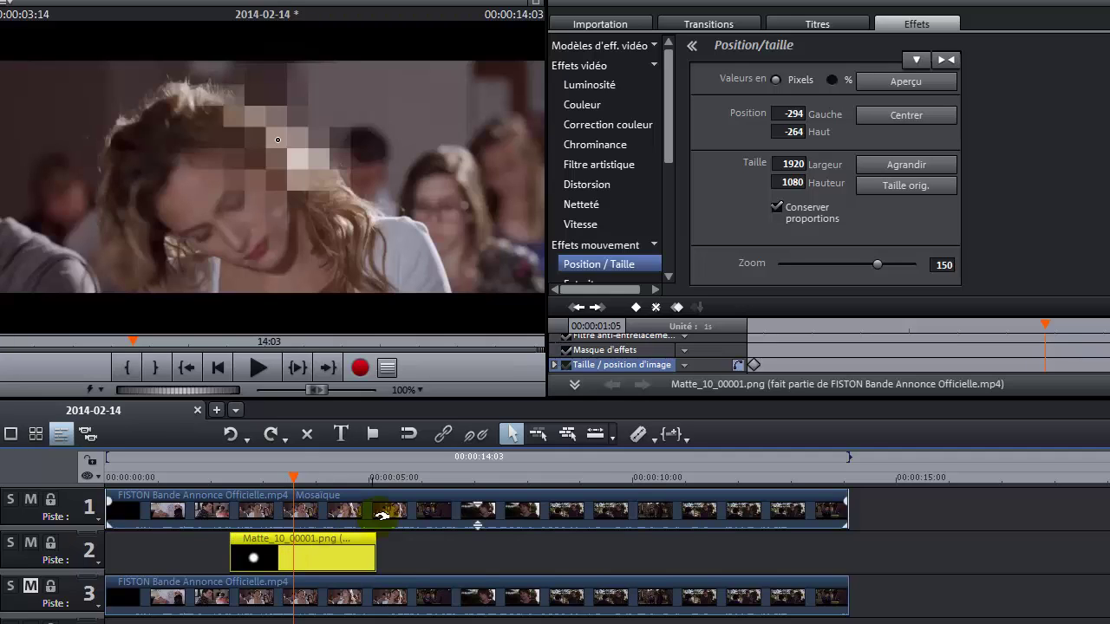
pyautogui.moveTo(276, 145); pyautogui.dragTo(237, 220)
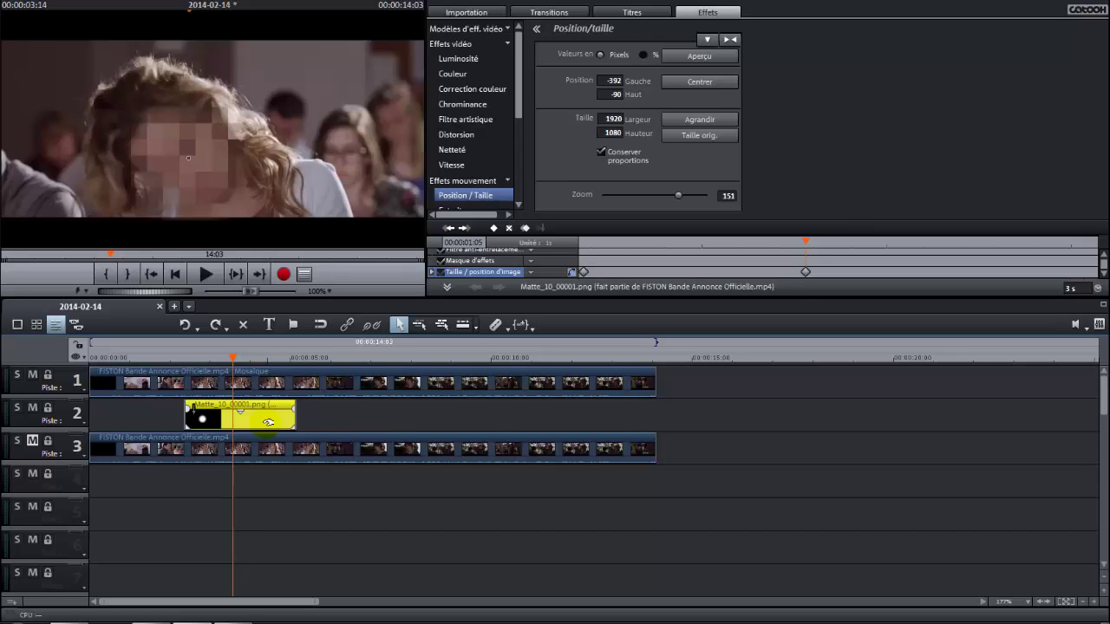
# Advance to 00:00:03:18 and move the mask to about -434, -136 to follow the face.
pyautogui.press('Right')
pyautogui.press('Right')
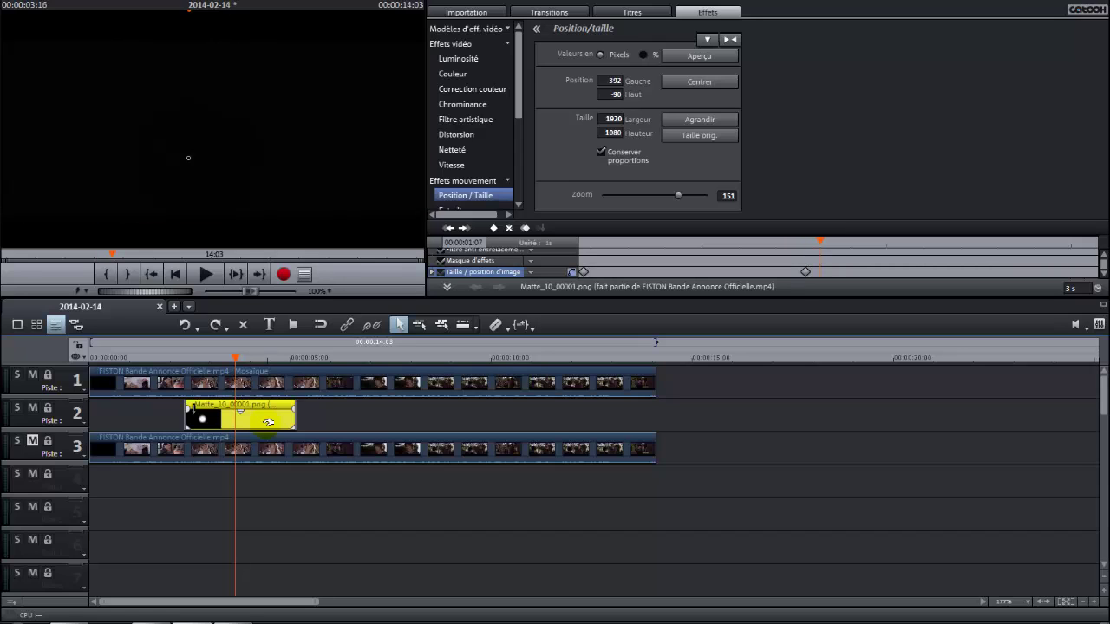
pyautogui.press('Right')
pyautogui.press('Right')
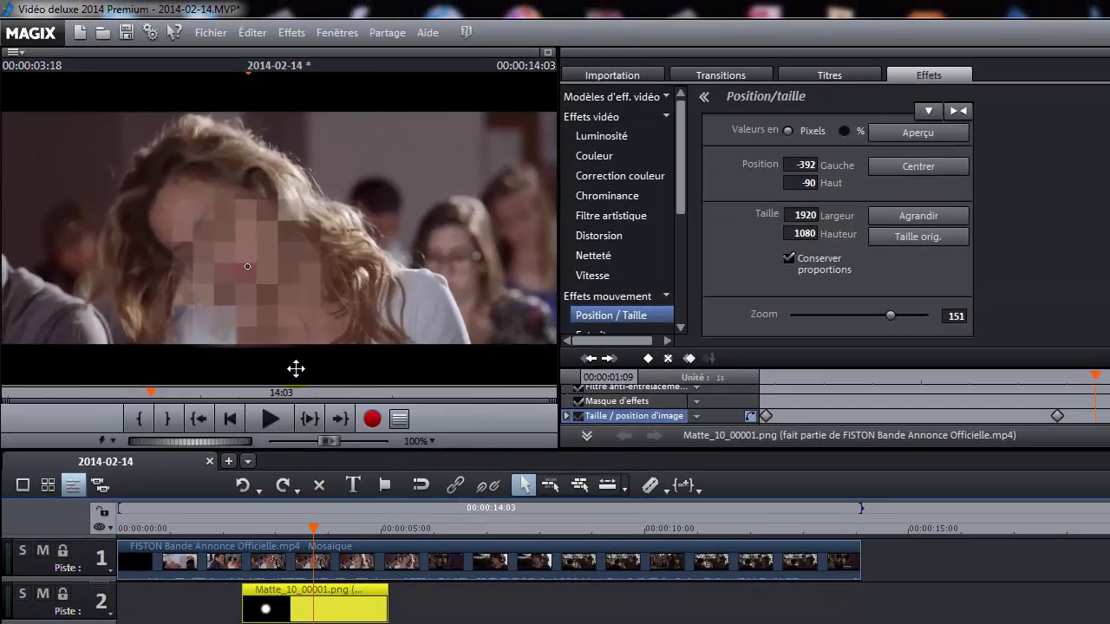
pyautogui.moveTo(251, 260)
pyautogui.mouseDown()
pyautogui.moveTo(219, 230)
pyautogui.moveTo(234, 247)
pyautogui.mouseUp()
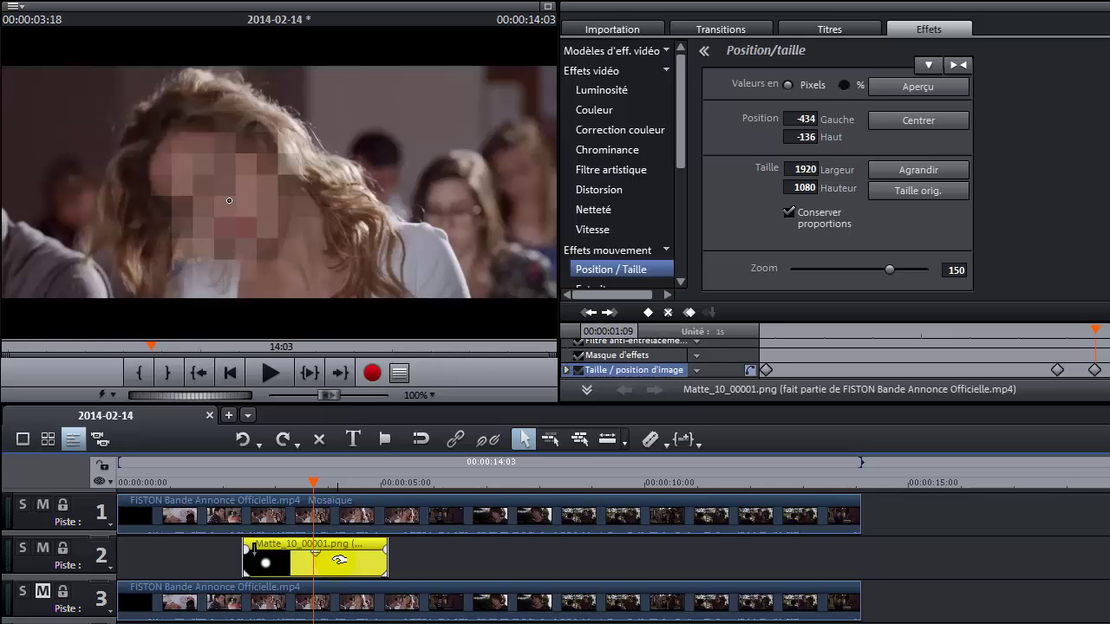
# Advance the playhead to 00:00:03:22 and move the mask to about -452, -222 over the rising face.
pyautogui.press('Right')
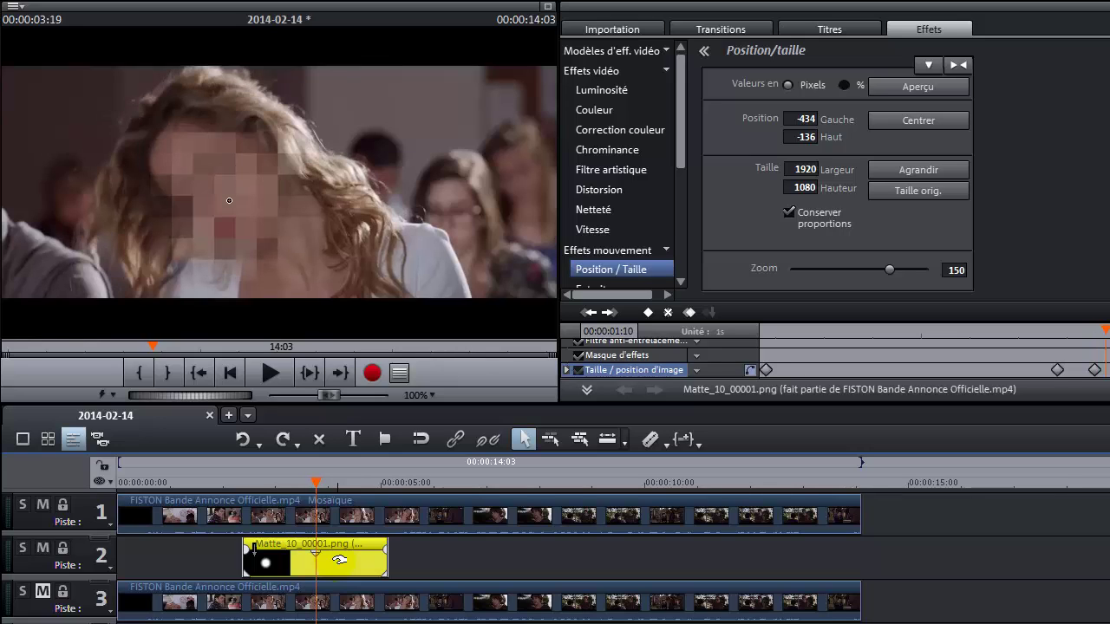
pyautogui.press('Right')
pyautogui.press('Right')
pyautogui.press('Right')
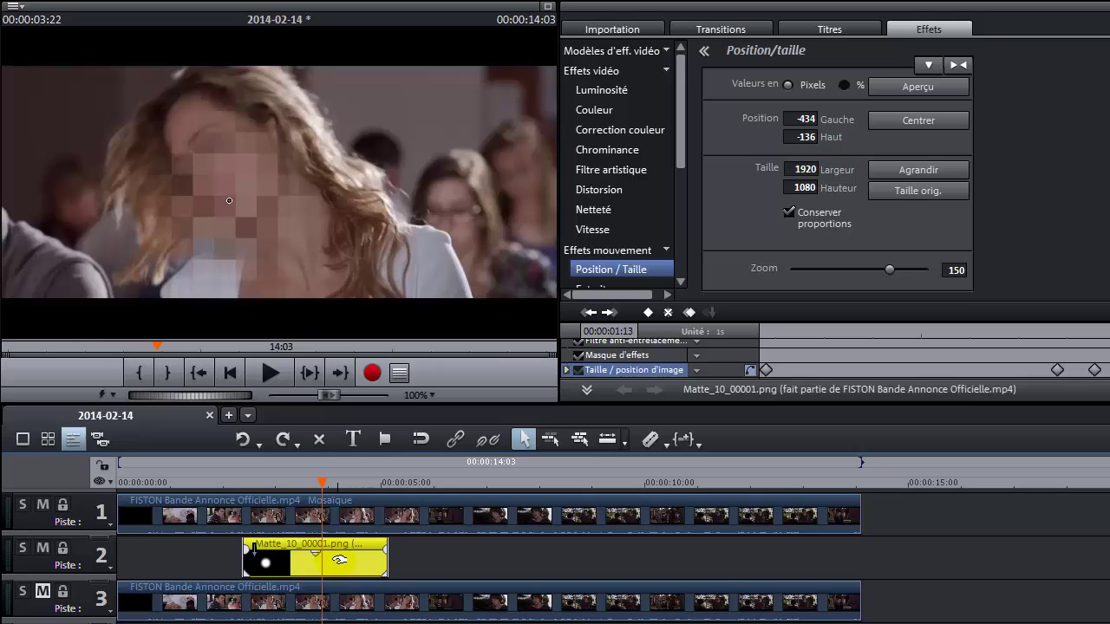
pyautogui.moveTo(229, 200); pyautogui.dragTo(223, 165)
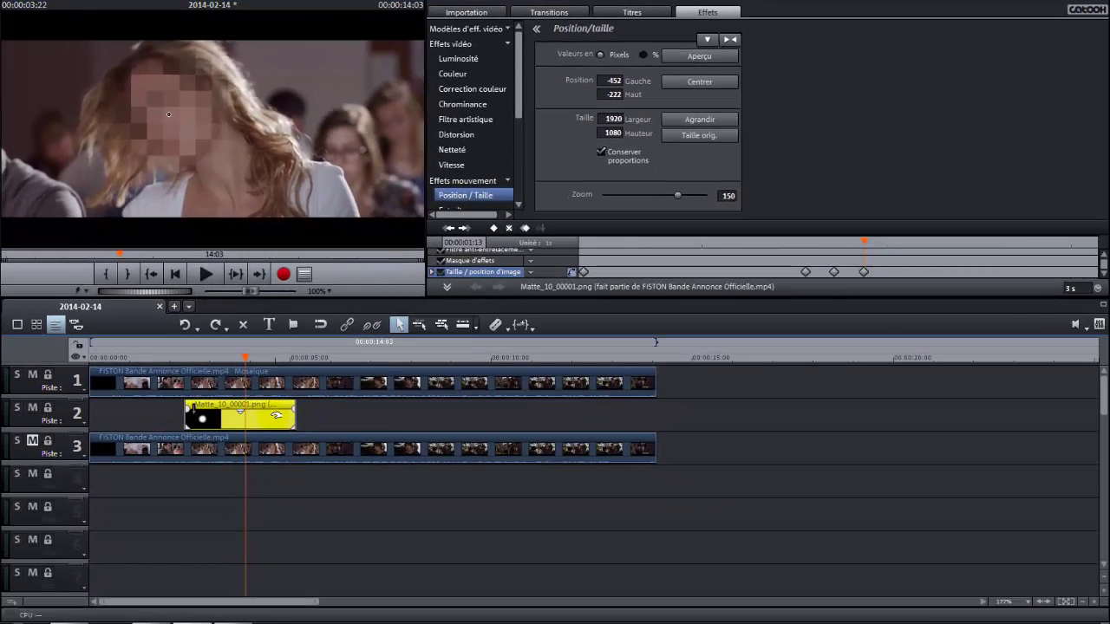
# Advance to 00:00:04:01 and move the mask to about -380, -278 to follow the turning face.
pyautogui.press('Right')
pyautogui.press('Right')
pyautogui.press('Right')
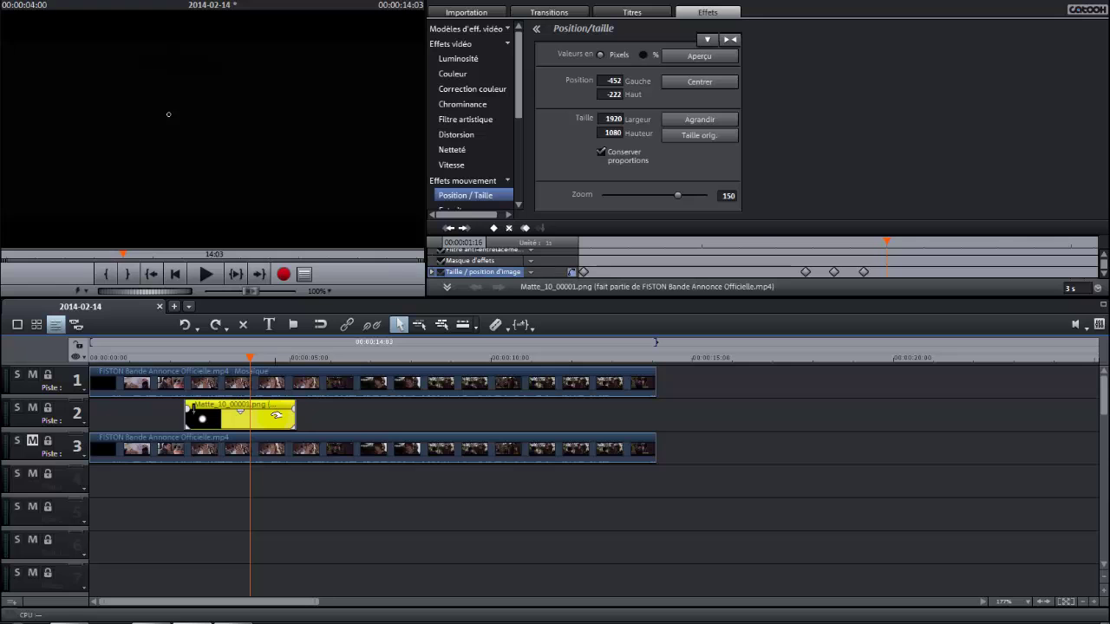
pyautogui.press('Right')
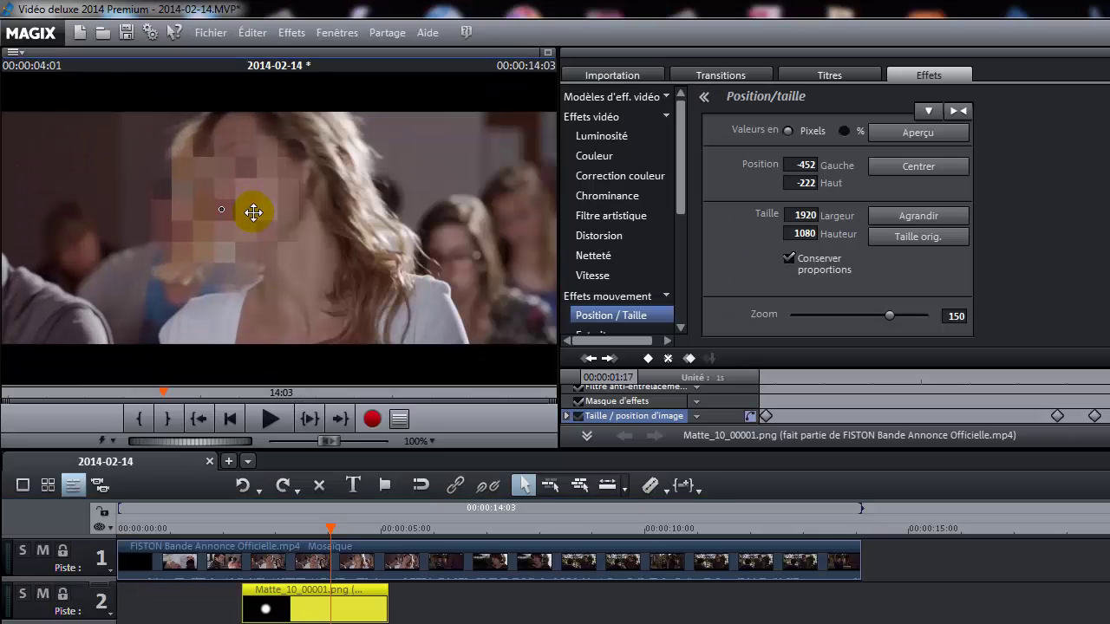
pyautogui.moveTo(192, 118); pyautogui.dragTo(209, 99)
pyautogui.moveTo(274, 189); pyautogui.dragTo(273, 185)
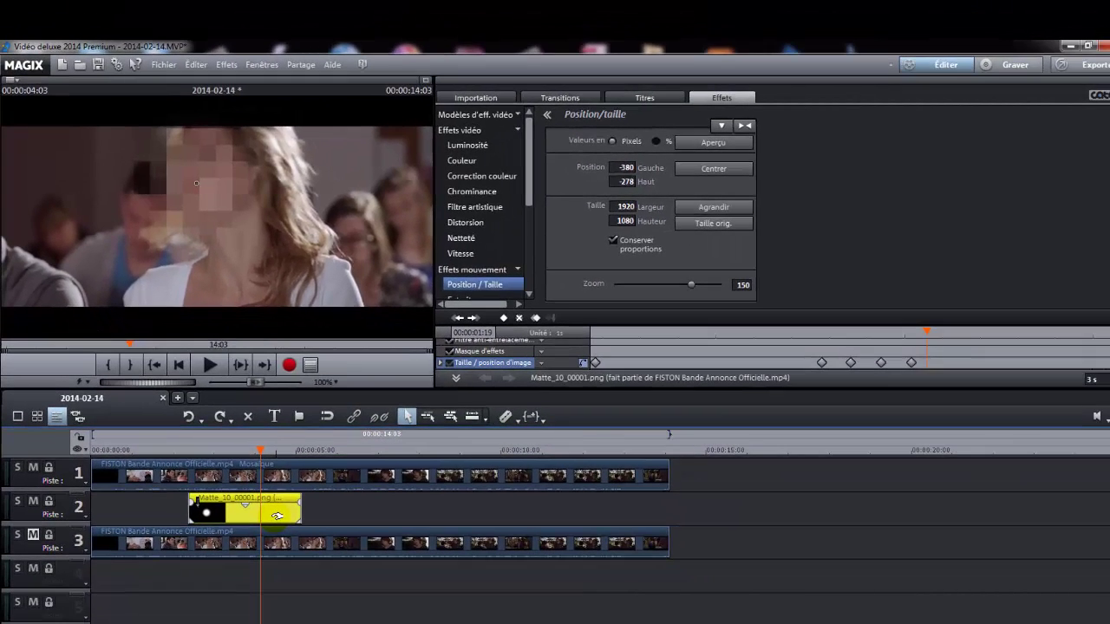
# At 00:00:04:03, shift the mask horizontally to about -334, -278 over the face.
pyautogui.moveTo(213, 185); pyautogui.dragTo(221, 180)
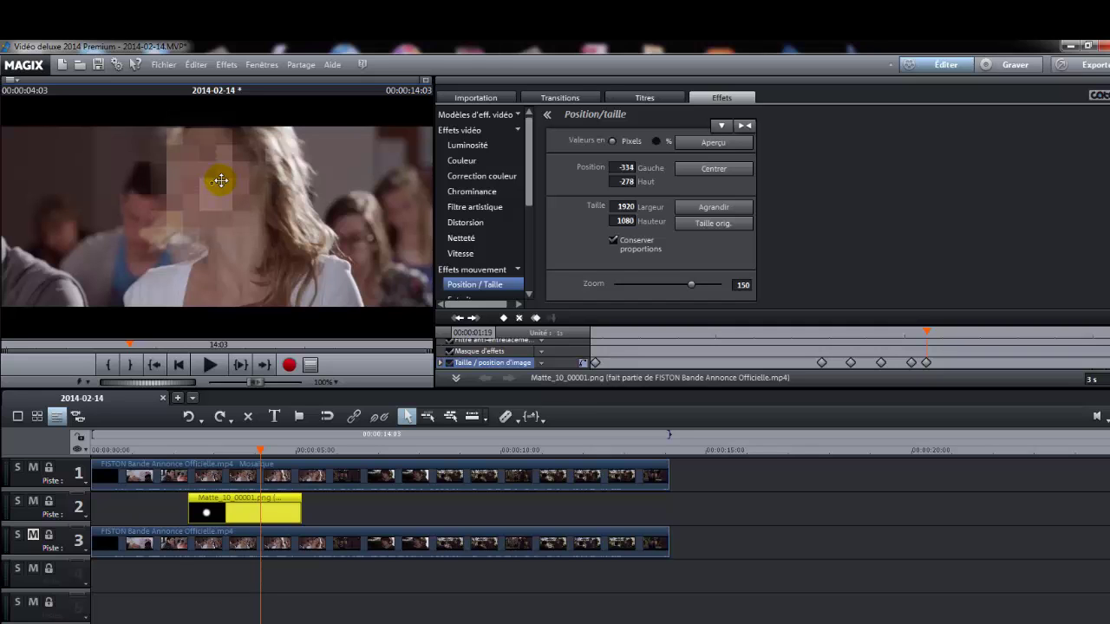
pyautogui.rightClick(286, 518)
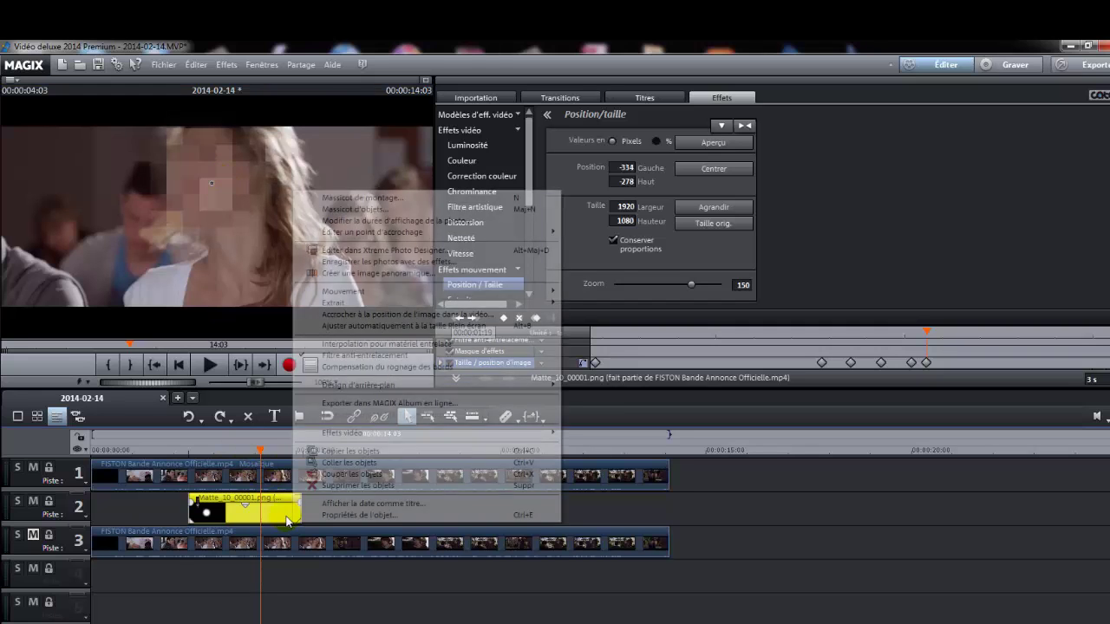
pyautogui.click(285, 511)
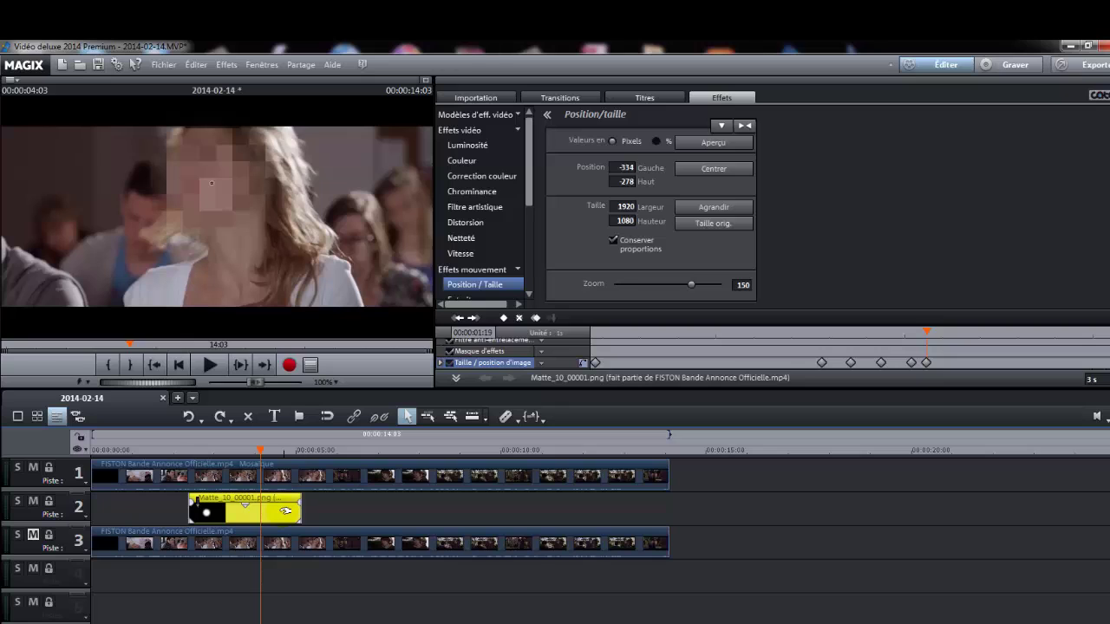
# Advance to 00:00:04:05 and move the mask to about -300, -278 to keep the face covered.
pyautogui.press('Right')
pyautogui.press('Right')
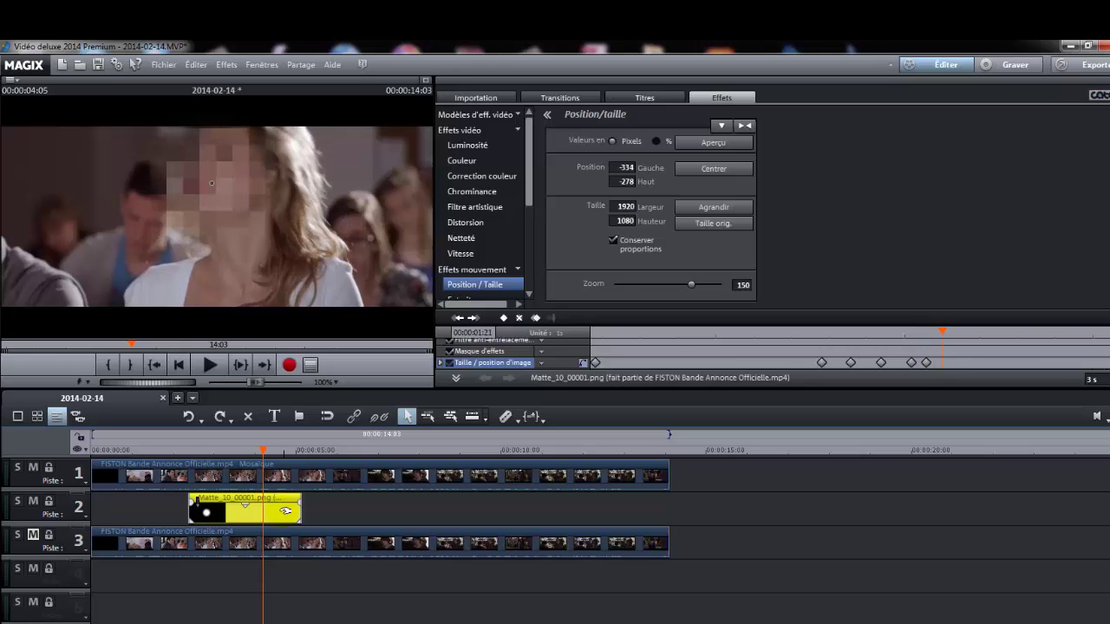
pyautogui.moveTo(228, 180); pyautogui.dragTo(242, 182)
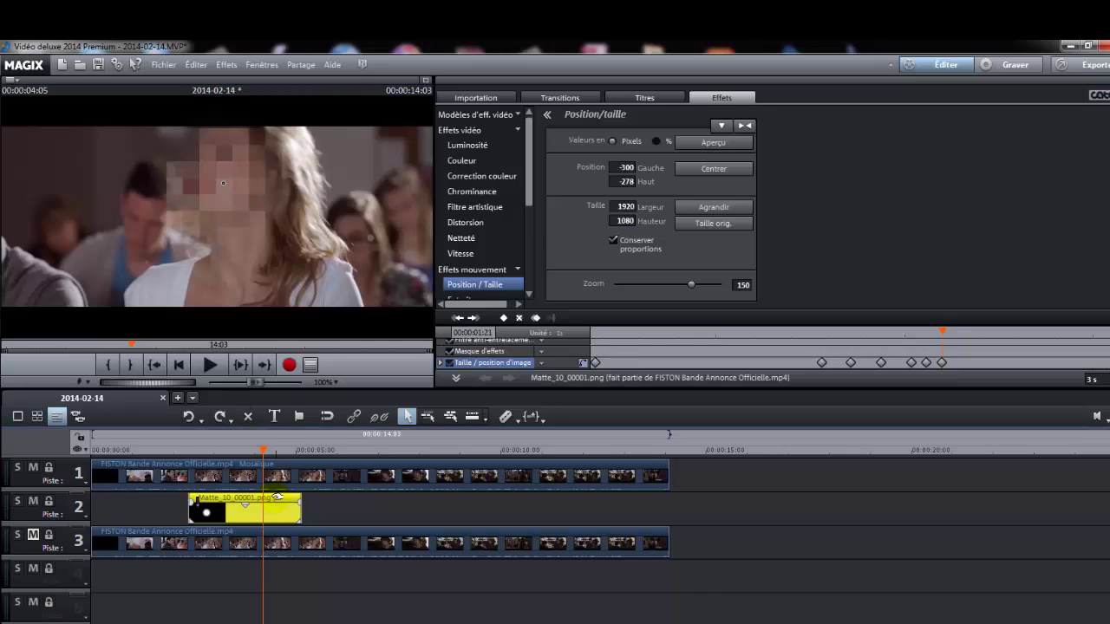
# Advance to 00:00:04:07 and move the mask to about -250, -296 over the face.
pyautogui.press('Right')
pyautogui.press('Right')
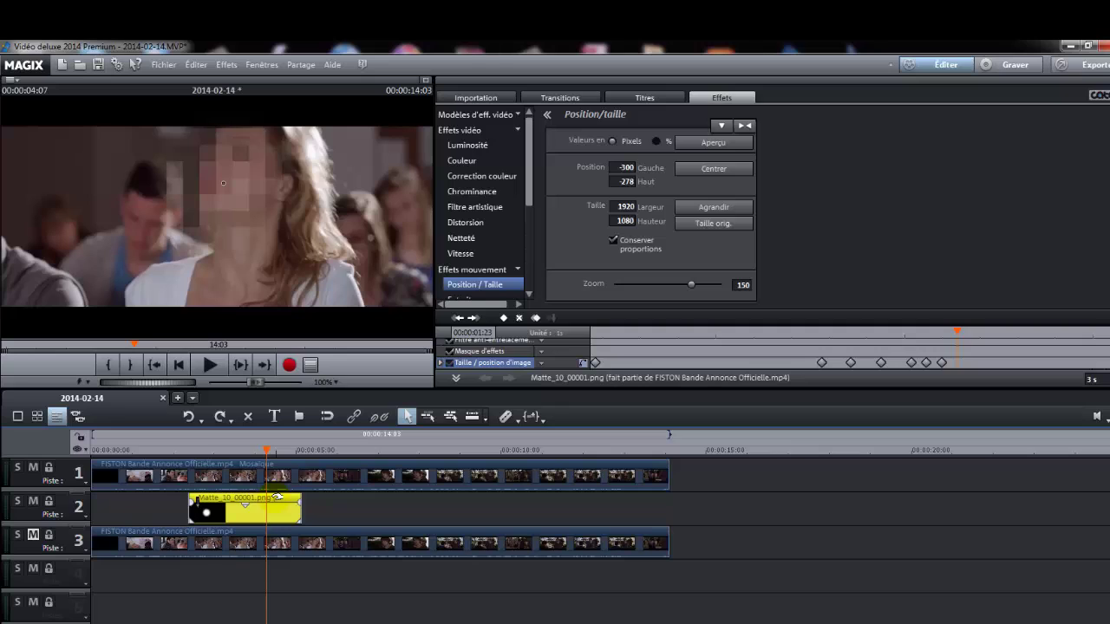
pyautogui.moveTo(240, 183); pyautogui.dragTo(259, 178)
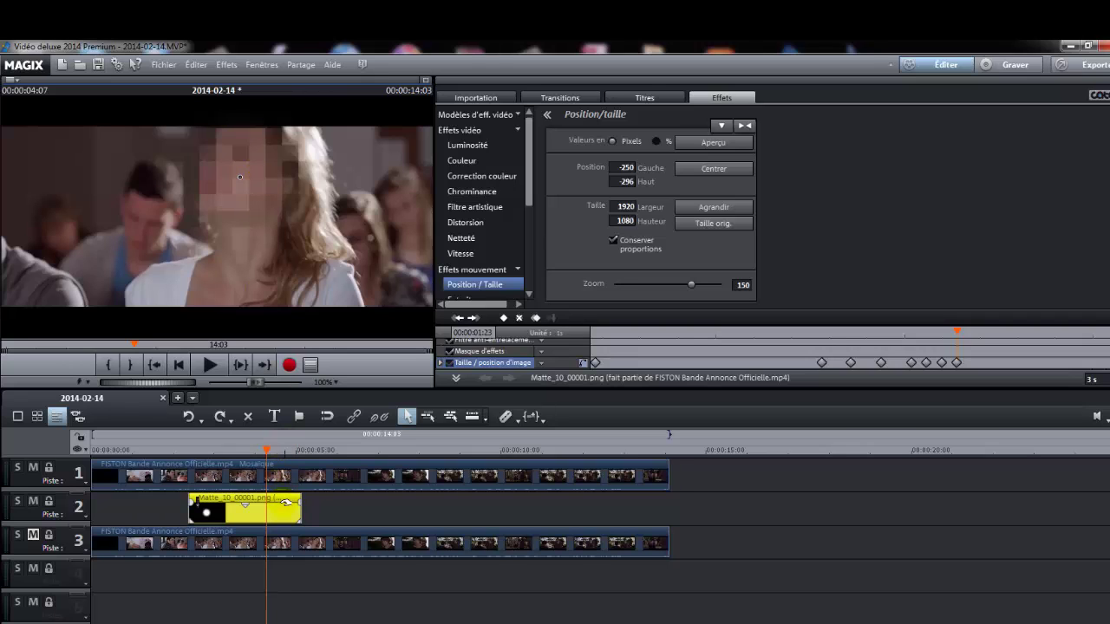
# Advance to 00:00:04:10 and move the mask to about -210, -310 to follow the raised face.
pyautogui.press('Right')
pyautogui.press('Right')
pyautogui.press('Right')
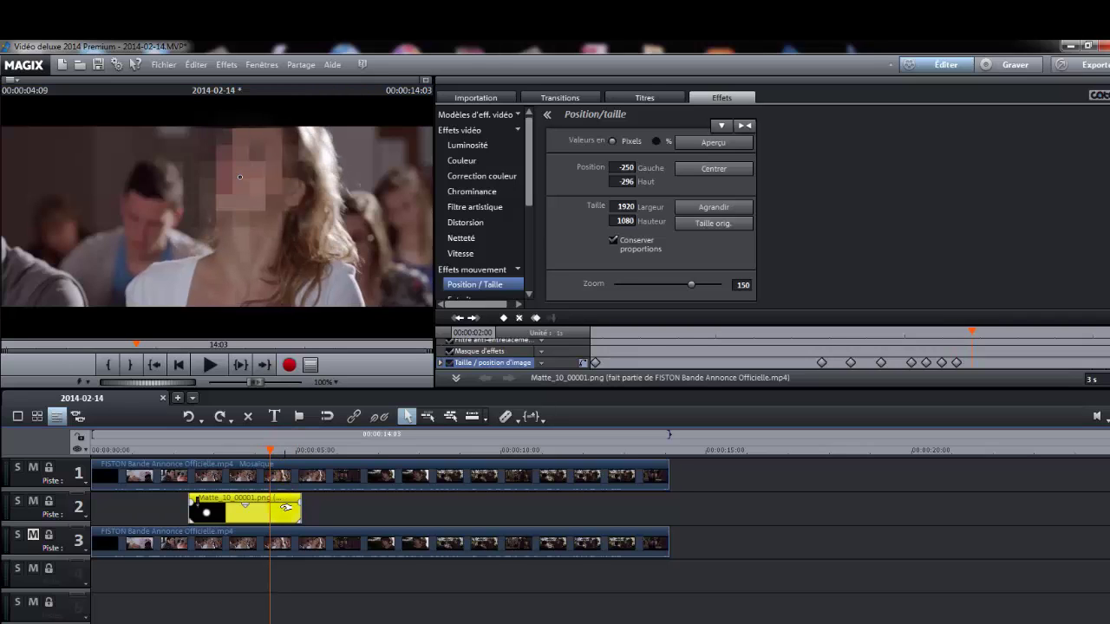
pyautogui.click(277, 183)
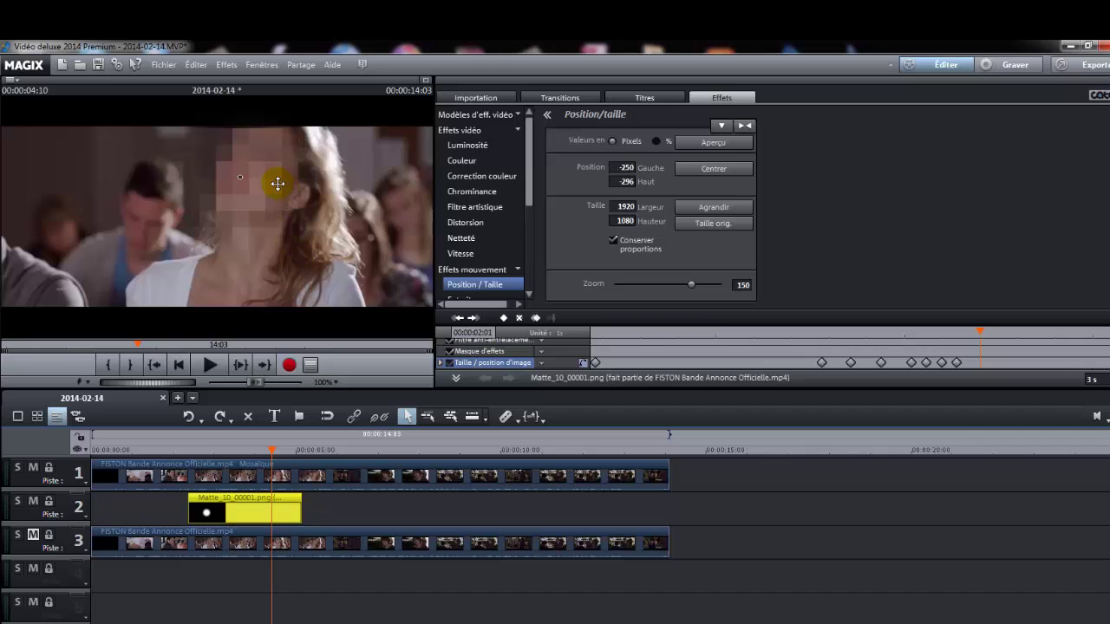
pyautogui.moveTo(278, 183)
pyautogui.mouseDown()
pyautogui.moveTo(291, 189)
pyautogui.moveTo(292, 179)
pyautogui.mouseUp()
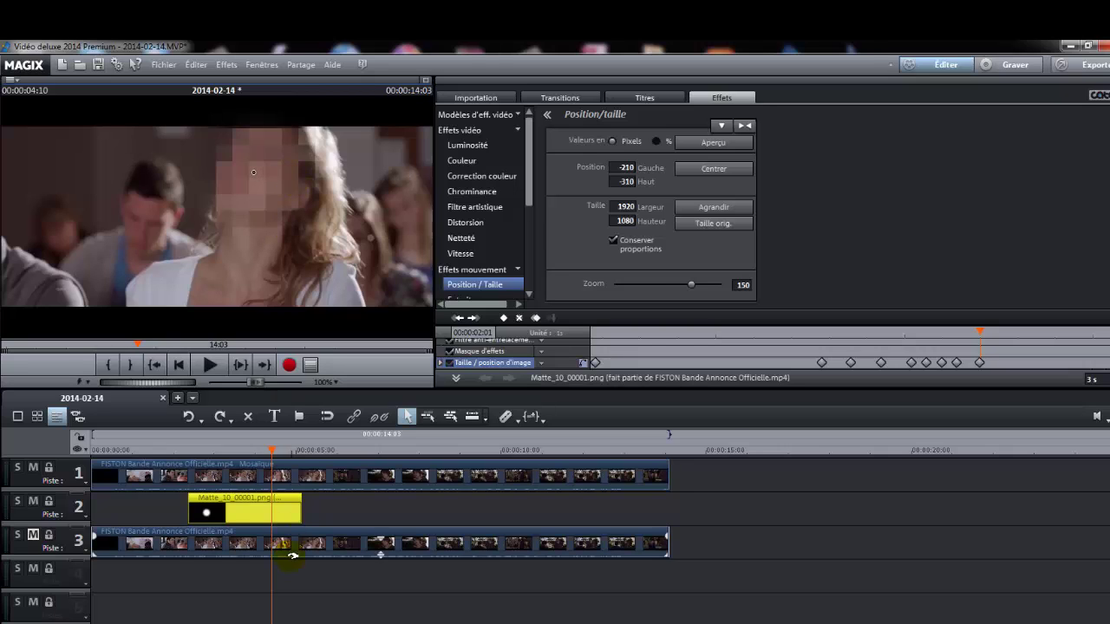
# Advance to 00:00:04:13 and move the mask to about -172, -302 over the face.
pyautogui.click(281, 514)
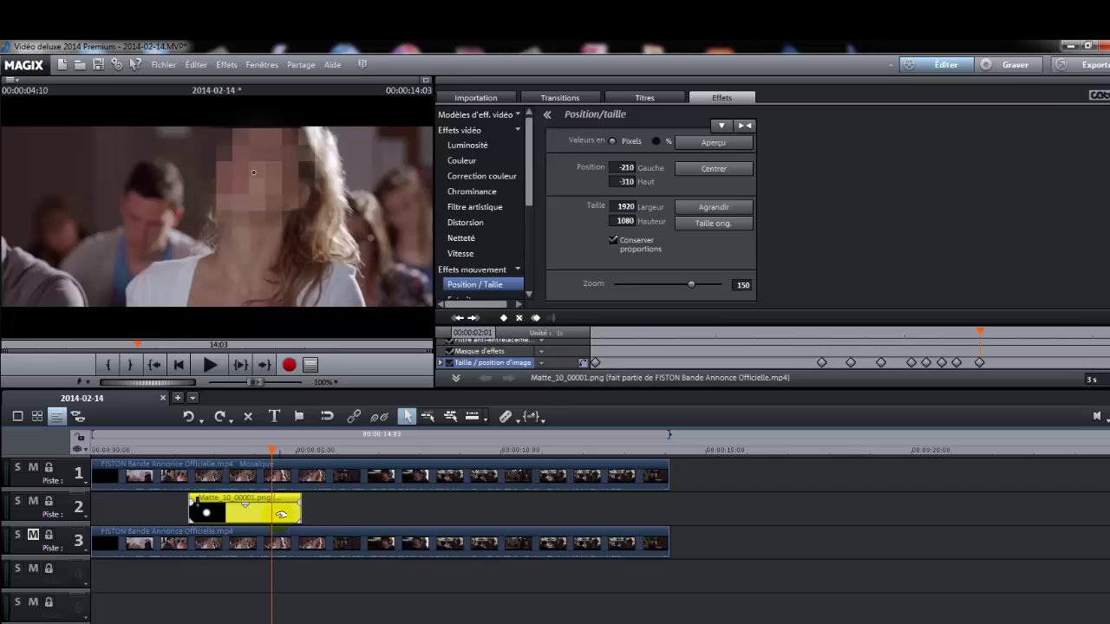
pyautogui.press('Right')
pyautogui.press('Right')
pyautogui.press('Right')
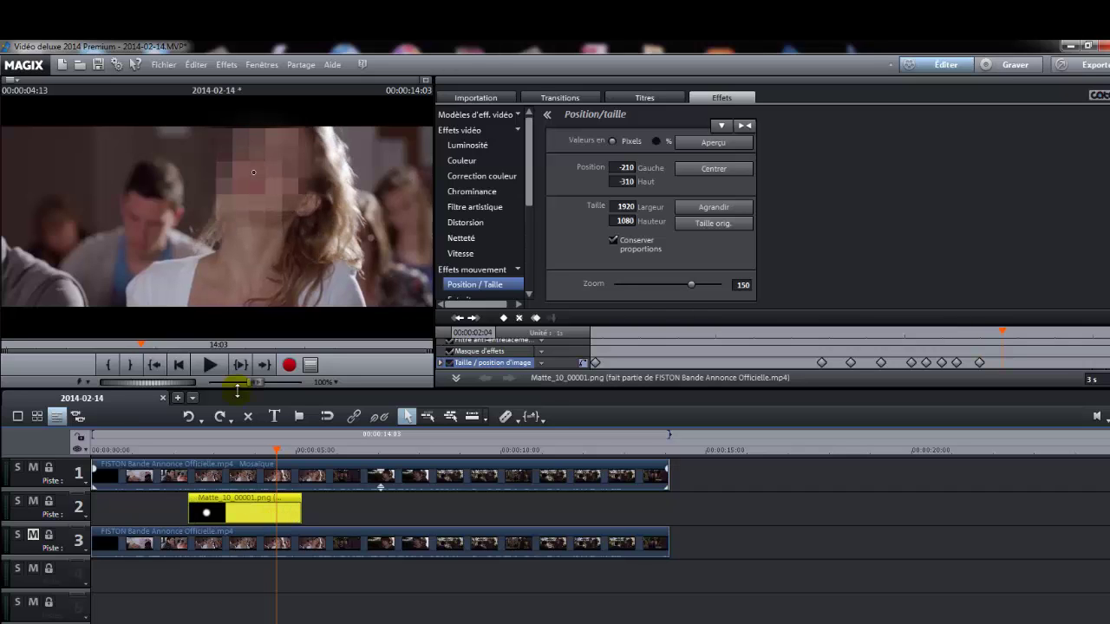
pyautogui.moveTo(257, 163); pyautogui.dragTo(271, 170)
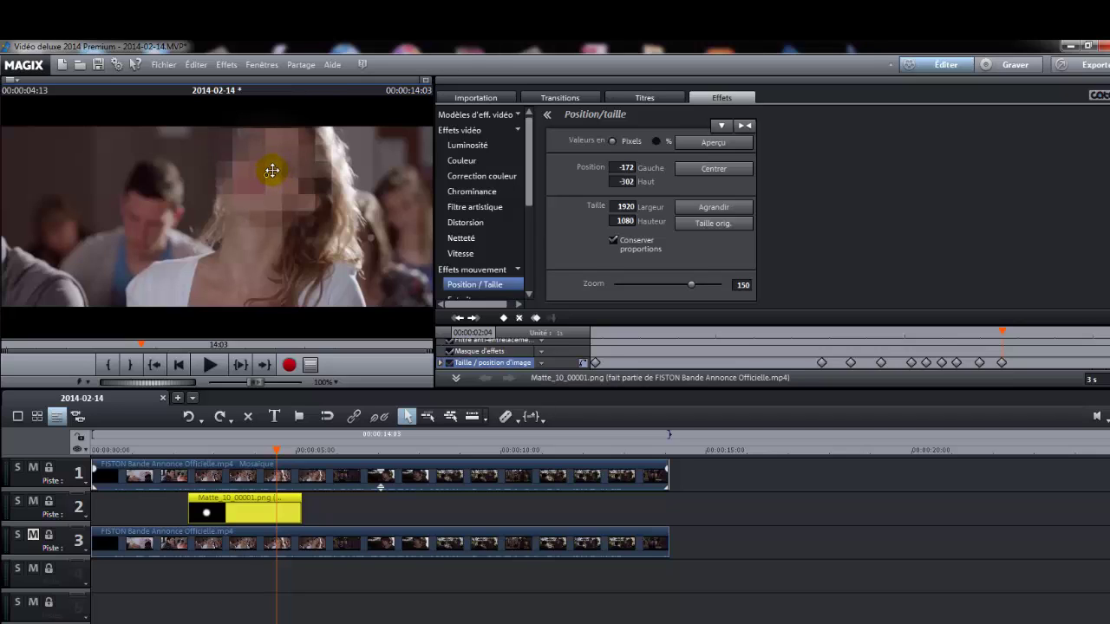
# Advance to 00:00:04:18 and adjust the mask position to about -138, -288 over the face.
pyautogui.click(288, 531)
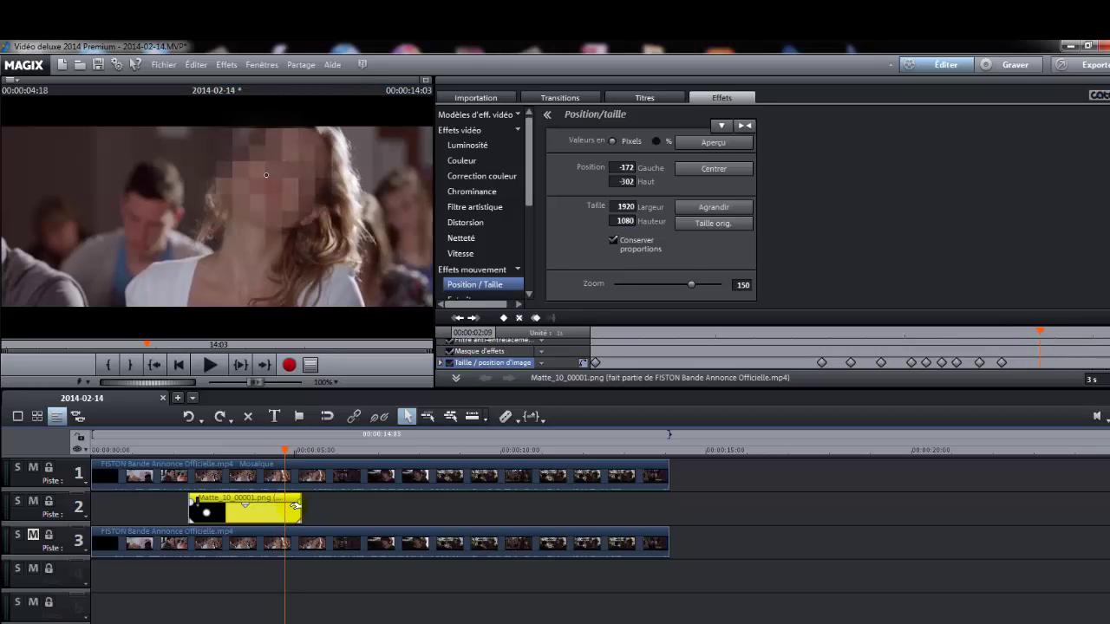
pyautogui.moveTo(314, 181); pyautogui.dragTo(306, 182)
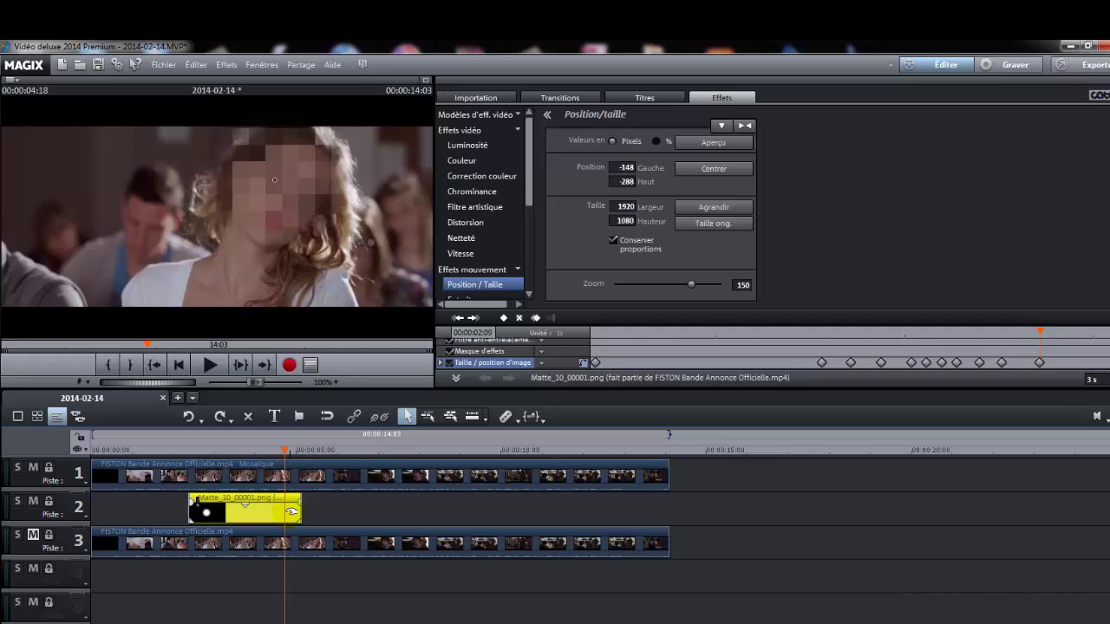
pyautogui.click(284, 190)
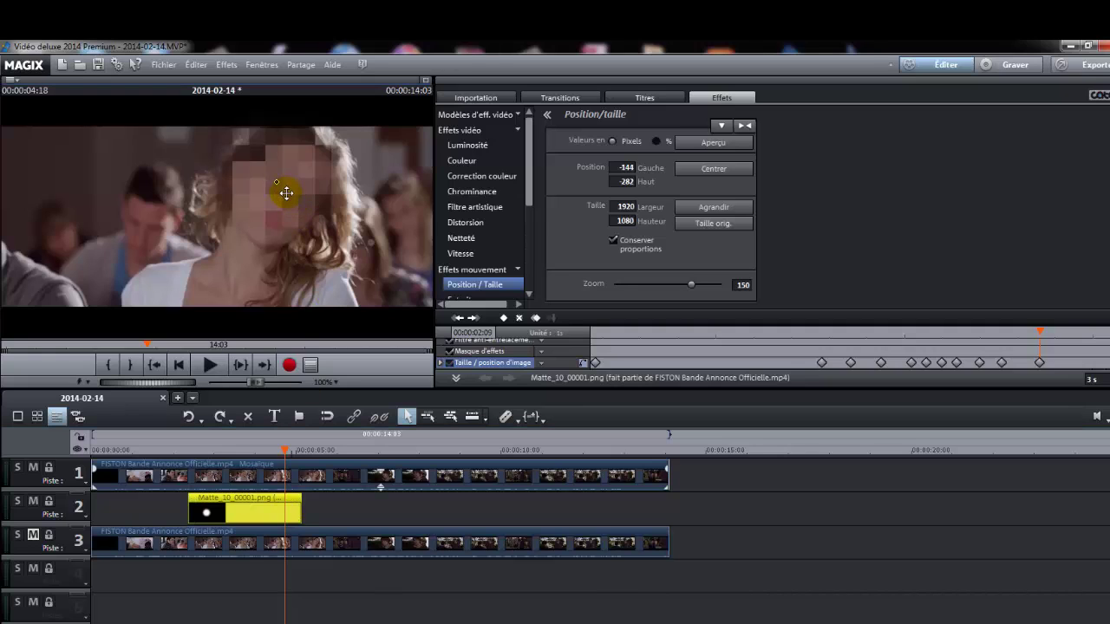
pyautogui.moveTo(288, 200); pyautogui.dragTo(291, 201)
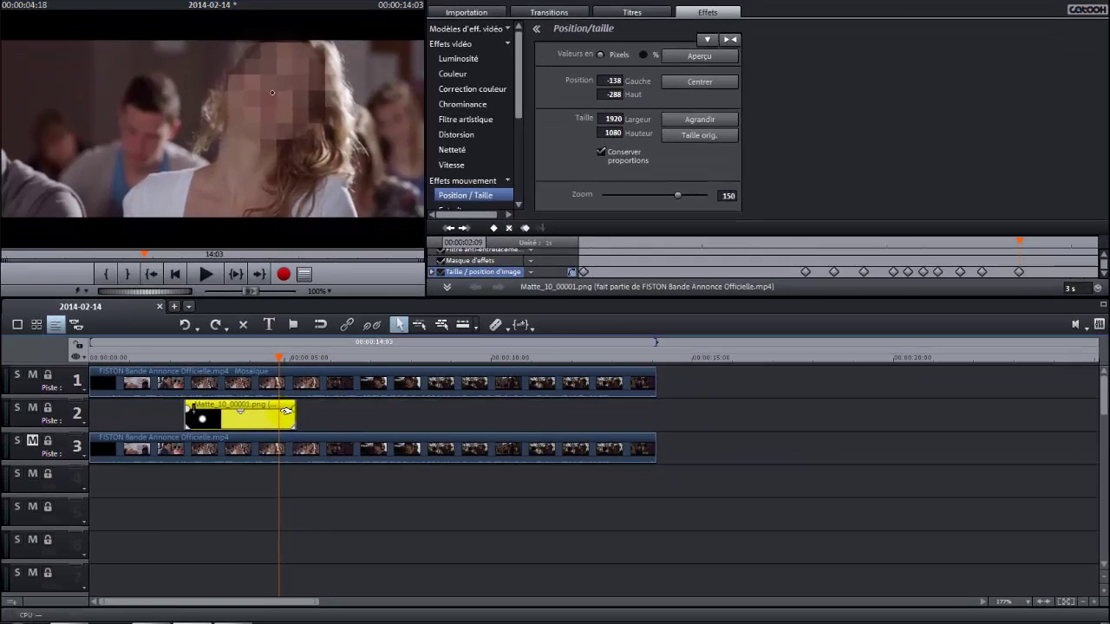
# Advance frame by frame to 00:00:05:00 and lower the mask to about -142, -242 over the face.
pyautogui.press('Right')
pyautogui.press('Right')
pyautogui.press('Right')
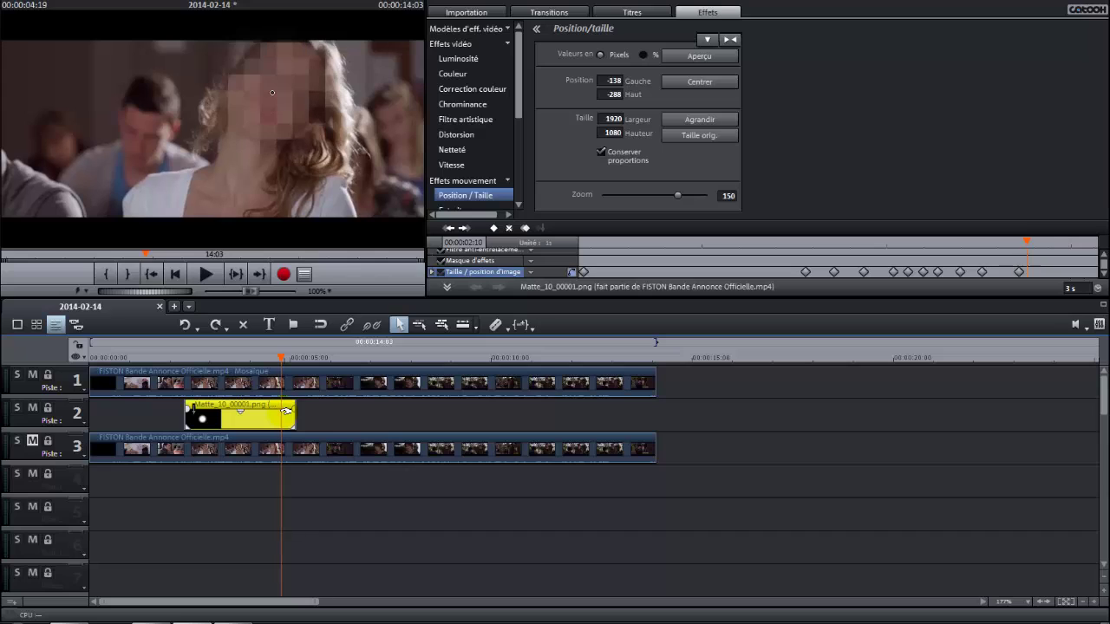
pyautogui.press('Right')
pyautogui.press('Right')
pyautogui.press('Right')
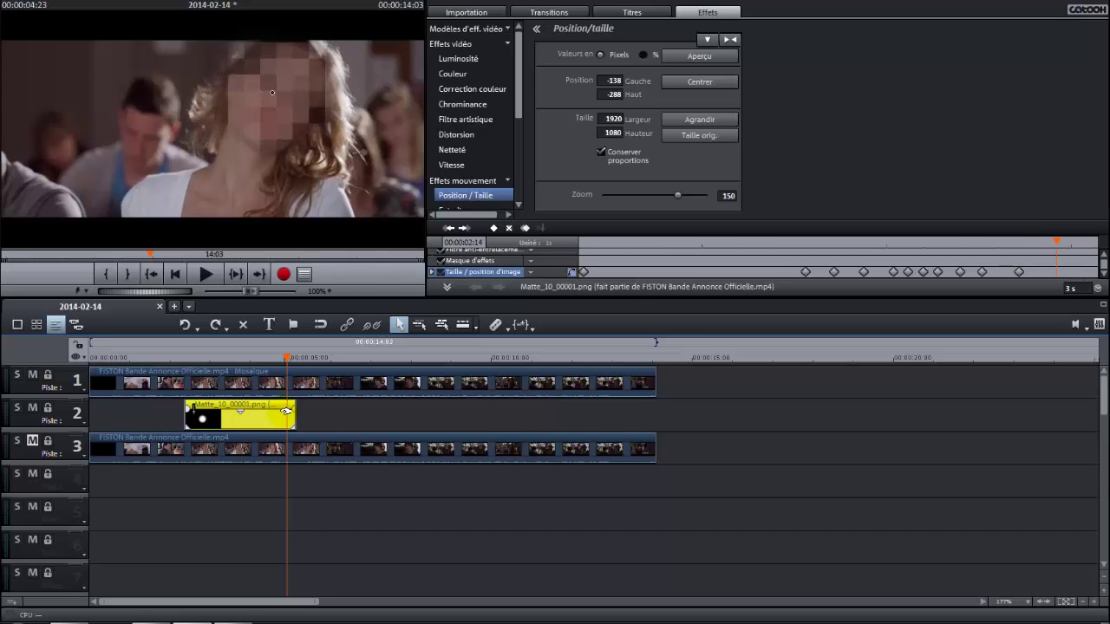
pyautogui.press('Right')
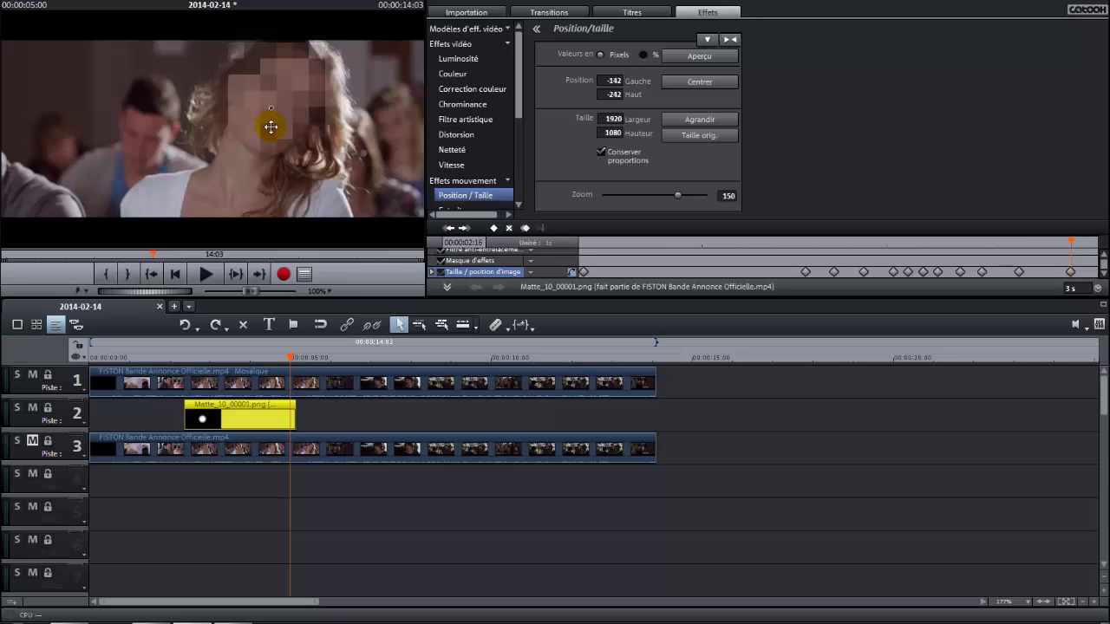
pyautogui.moveTo(282, 420)
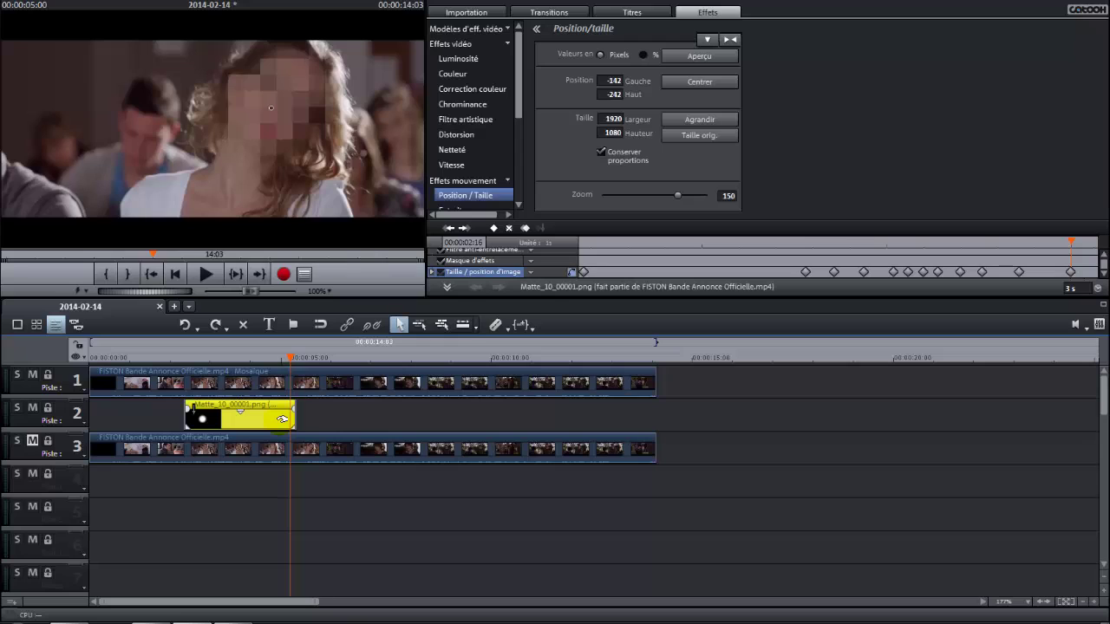
# Extend the end of the mask clip on track 2 to the cut at about 00:00:05:05, where the classroom shot ends.
pyautogui.press('Right')
pyautogui.press('Right')
pyautogui.press('Right')
pyautogui.press('Right')
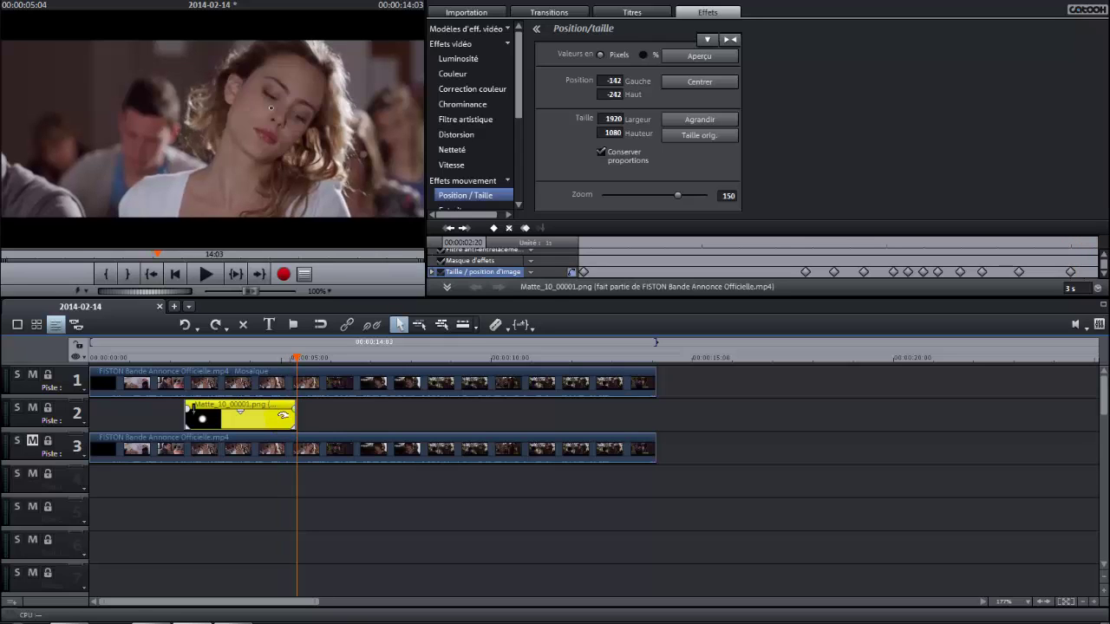
pyautogui.click(1097, 603)
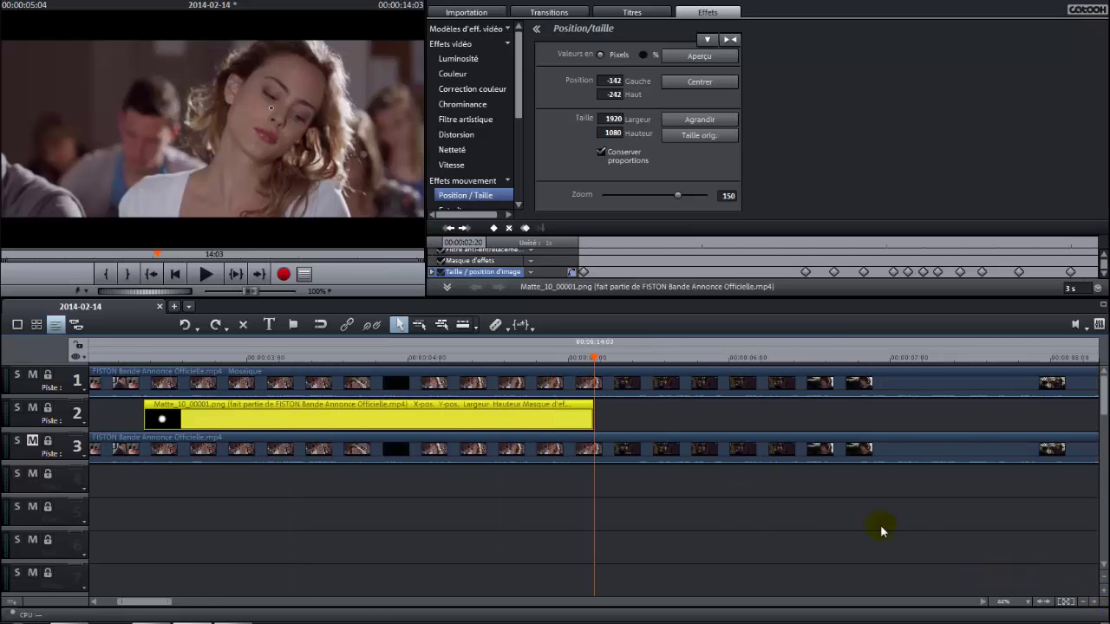
pyautogui.moveTo(591, 357); pyautogui.dragTo(612, 357)
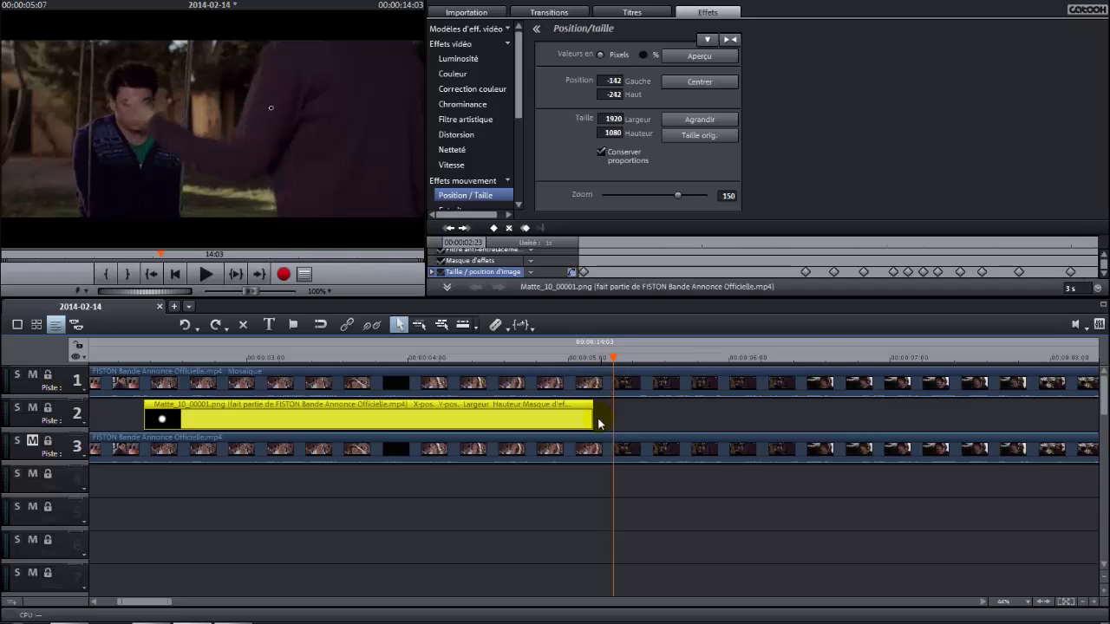
pyautogui.moveTo(595, 422); pyautogui.dragTo(599, 421)
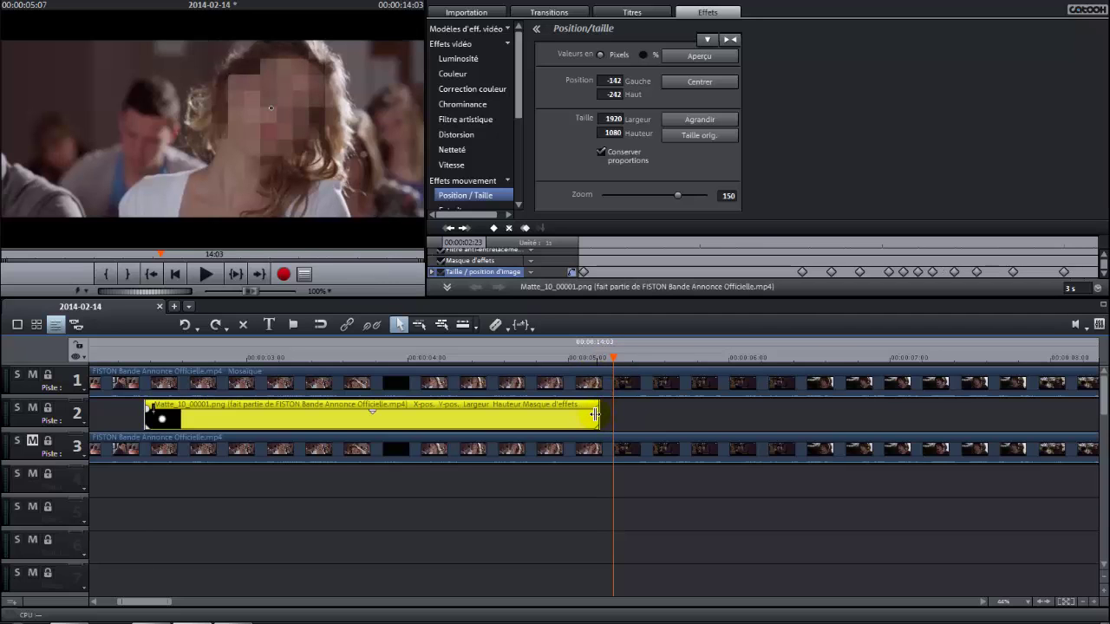
pyautogui.click(614, 357)
pyautogui.moveTo(614, 358); pyautogui.dragTo(598, 357)
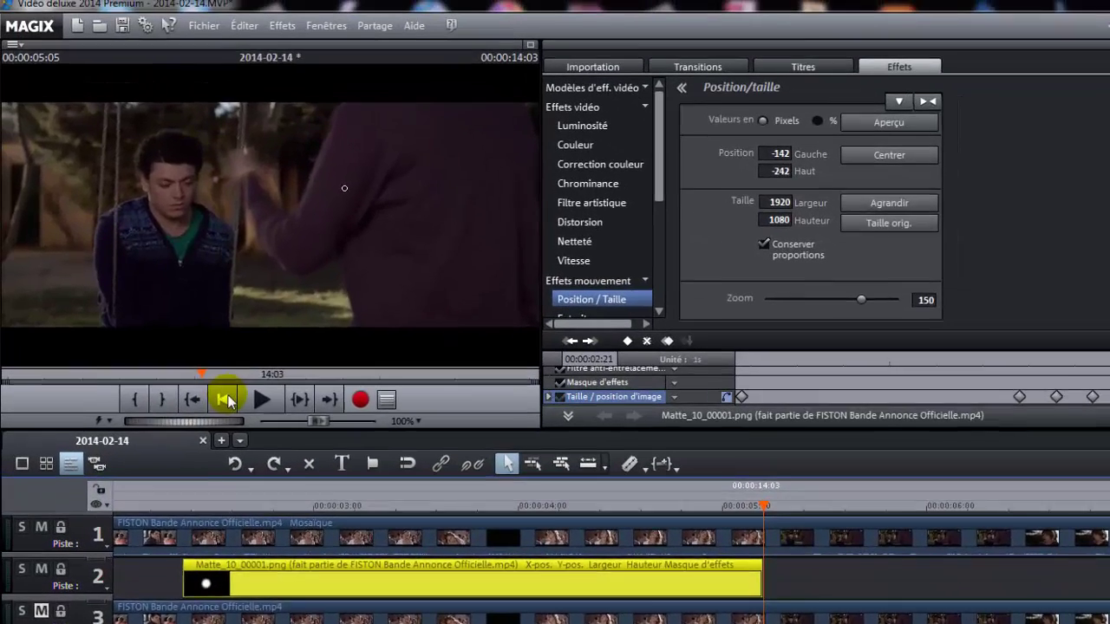
# Play the film from the beginning through the masked shot to check the face mosaic, and stop playback.
pyautogui.click(175, 274)
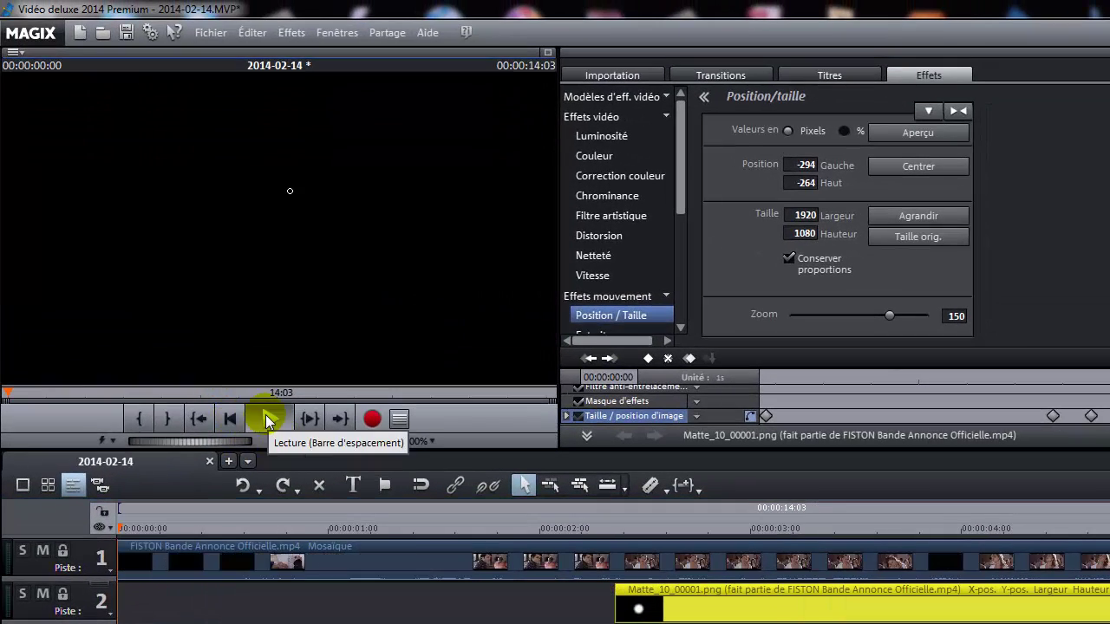
pyautogui.click(266, 415)
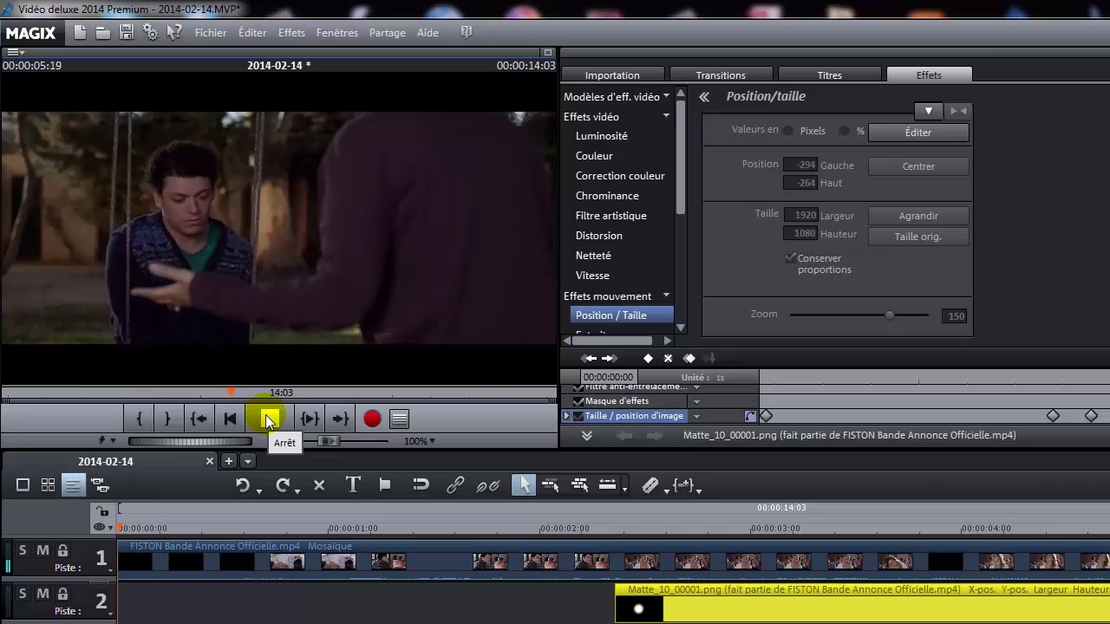
pyautogui.click(265, 415)
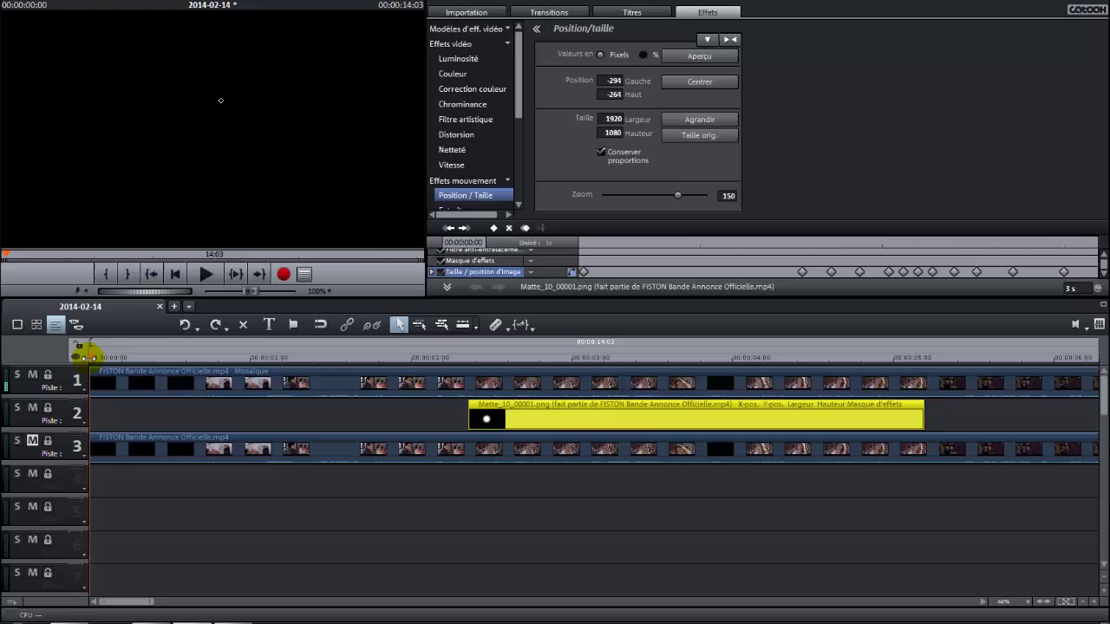
# Go through the masked shot to about 00:00:03:06, return to 00:00:02:13, and add a position keyframe for the mask there.
pyautogui.click(212, 525)
pyautogui.moveTo(174, 357); pyautogui.dragTo(565, 415)
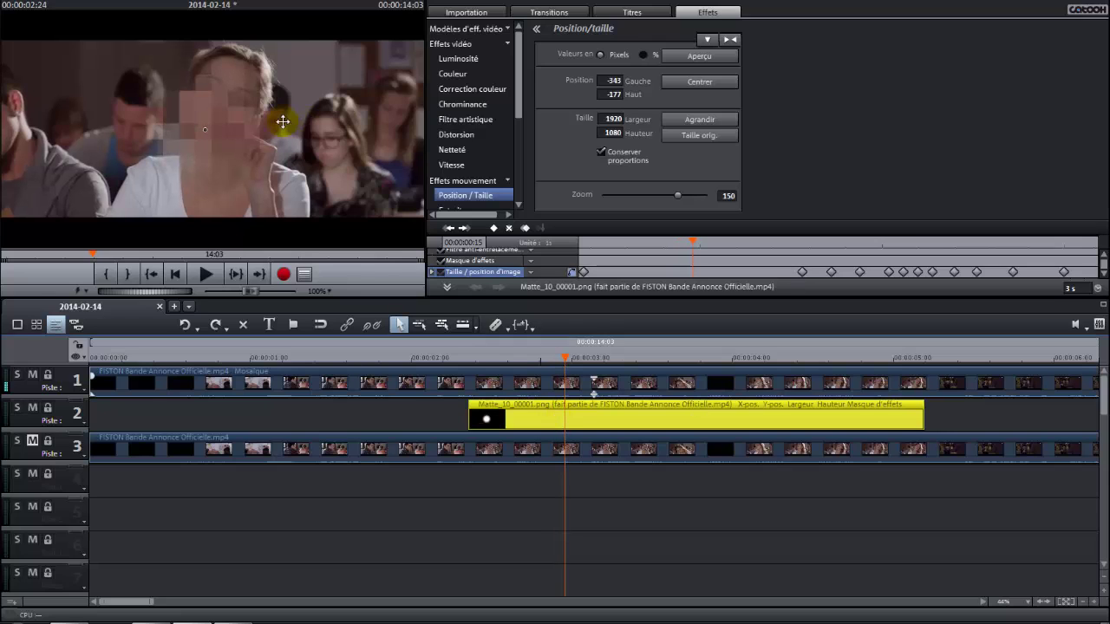
pyautogui.click(228, 132)
pyautogui.moveTo(561, 364); pyautogui.dragTo(611, 349)
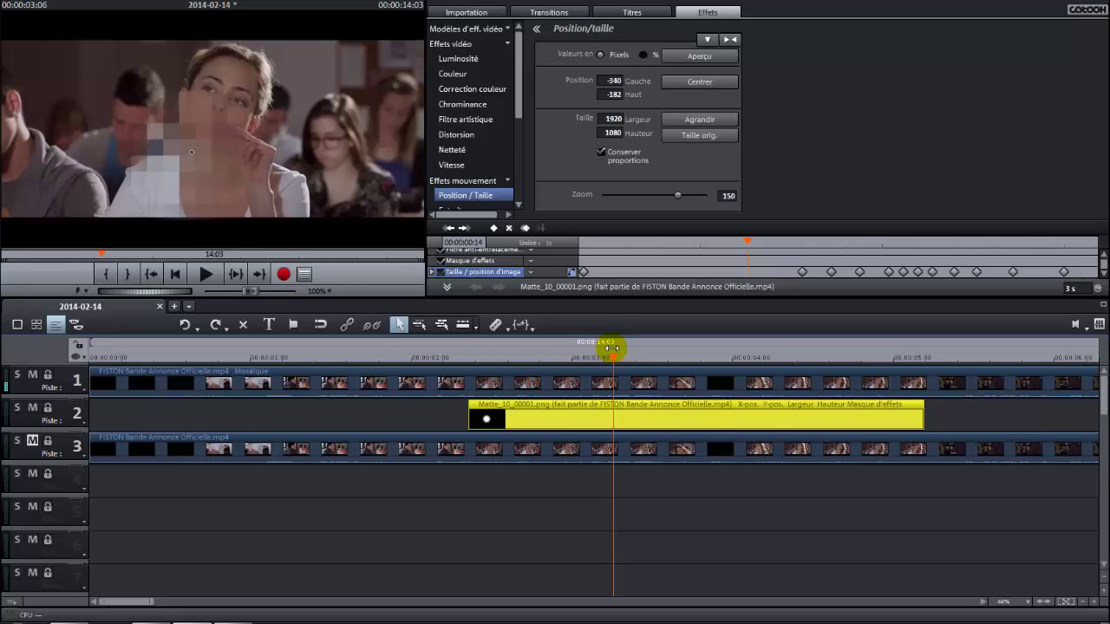
pyautogui.moveTo(613, 349); pyautogui.dragTo(494, 357)
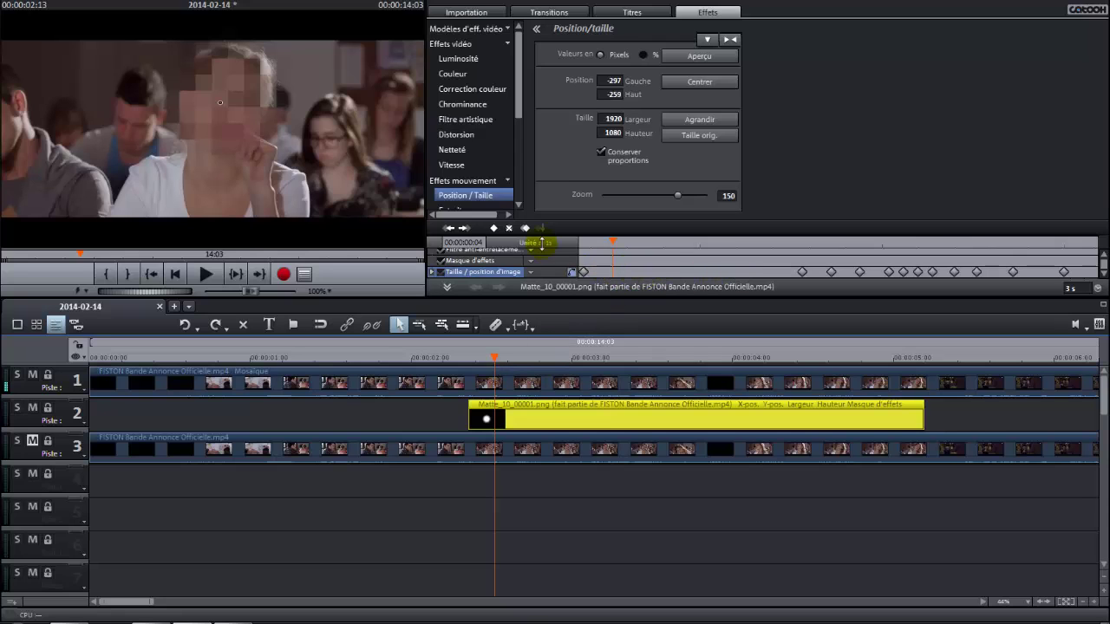
pyautogui.click(495, 229)
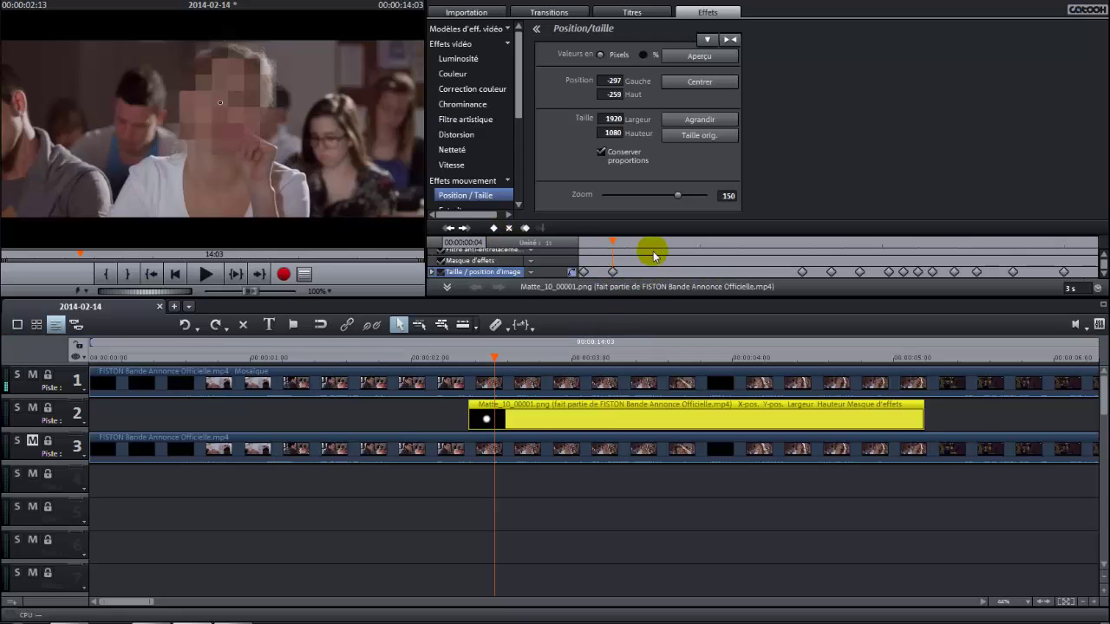
# Reposition the mask over the face to about -294, -268 at 00:00:02:24 and to about -296, -269 at 00:00:03:06.
pyautogui.moveTo(610, 239); pyautogui.dragTo(694, 239)
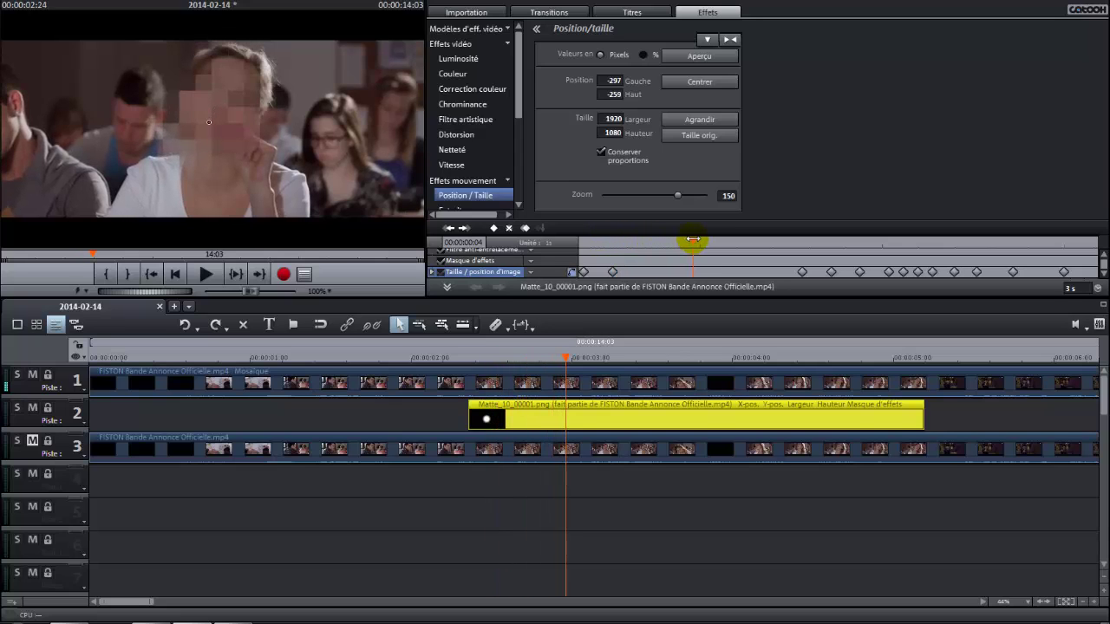
pyautogui.moveTo(216, 106); pyautogui.dragTo(209, 118)
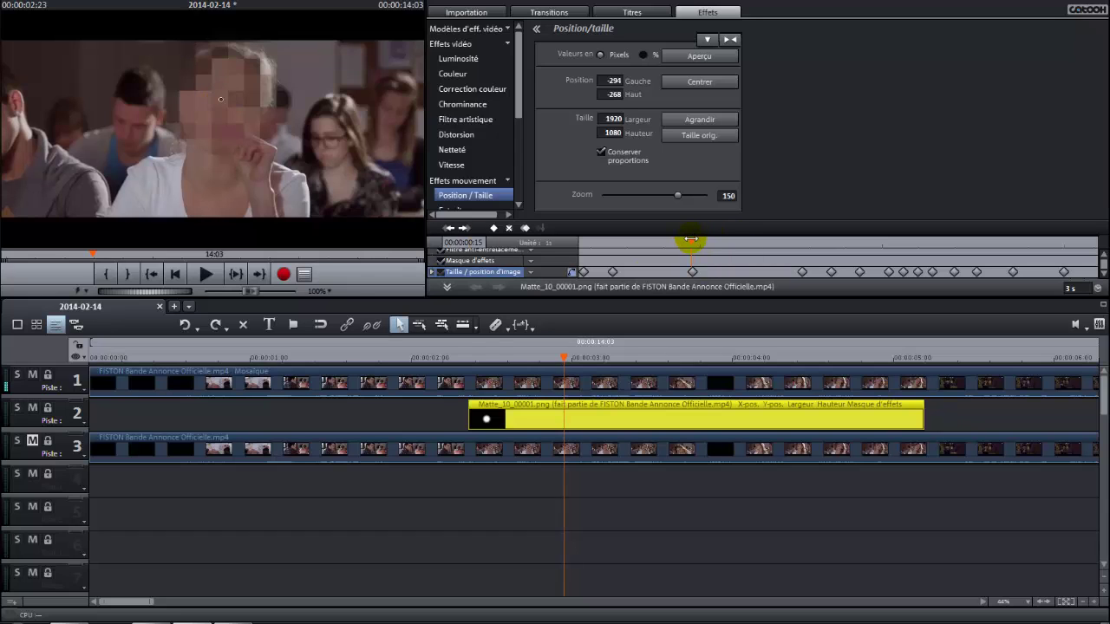
pyautogui.moveTo(692, 239); pyautogui.dragTo(743, 241)
pyautogui.moveTo(277, 117); pyautogui.dragTo(213, 127)
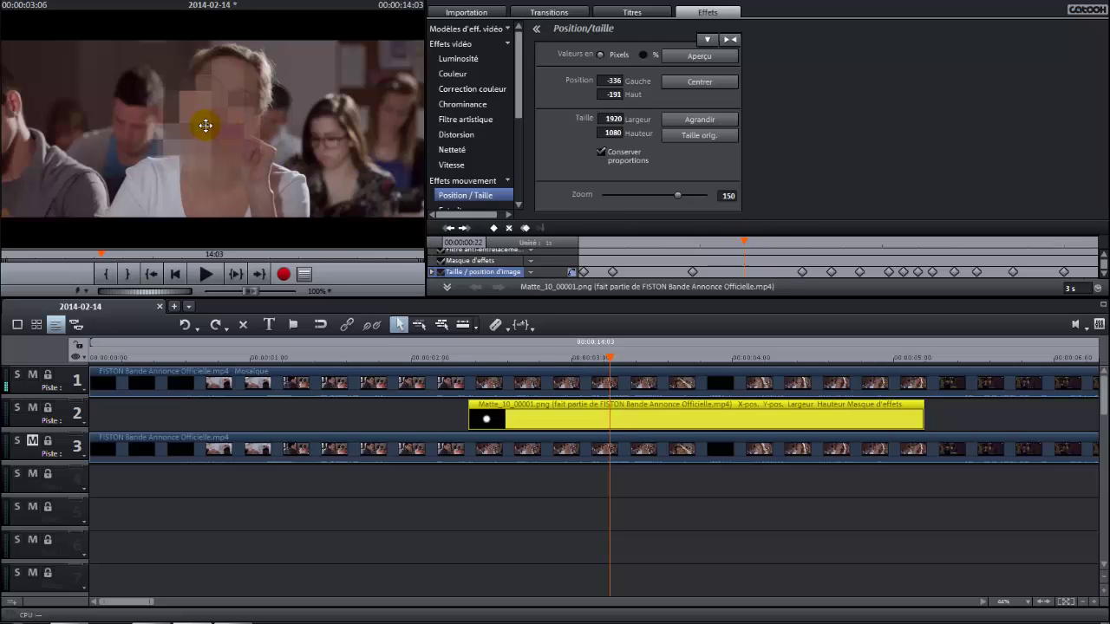
pyautogui.scroll(1, 219, 108)
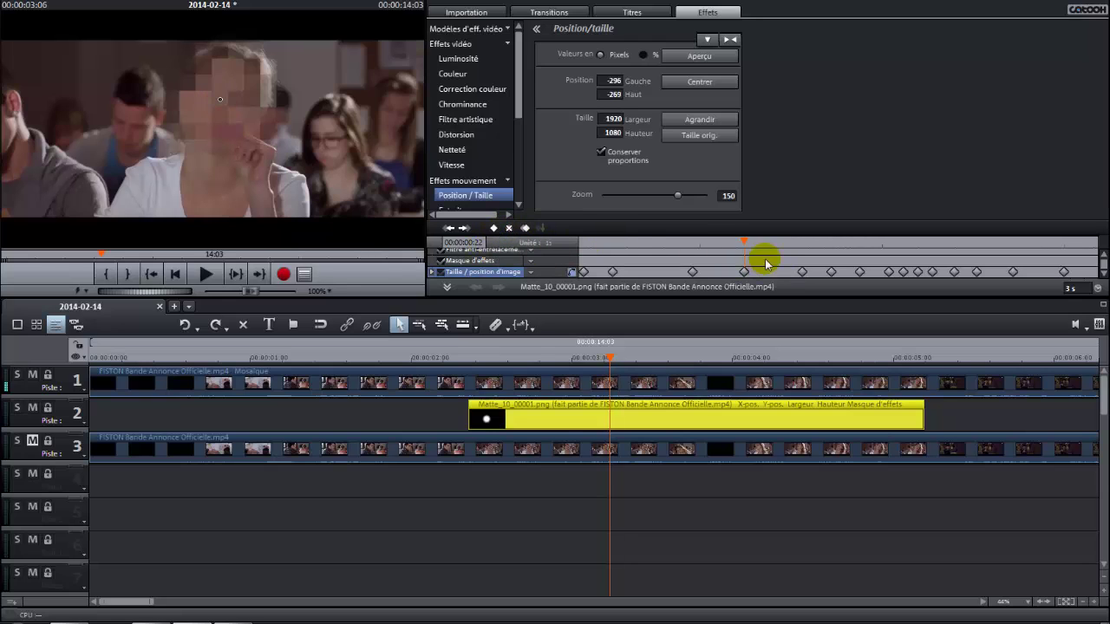
# Reposition the mask over the face to about -315, -250 at 00:00:03:11 and to about -297, -275 at 00:00:03:13.
pyautogui.moveTo(743, 239); pyautogui.dragTo(780, 240)
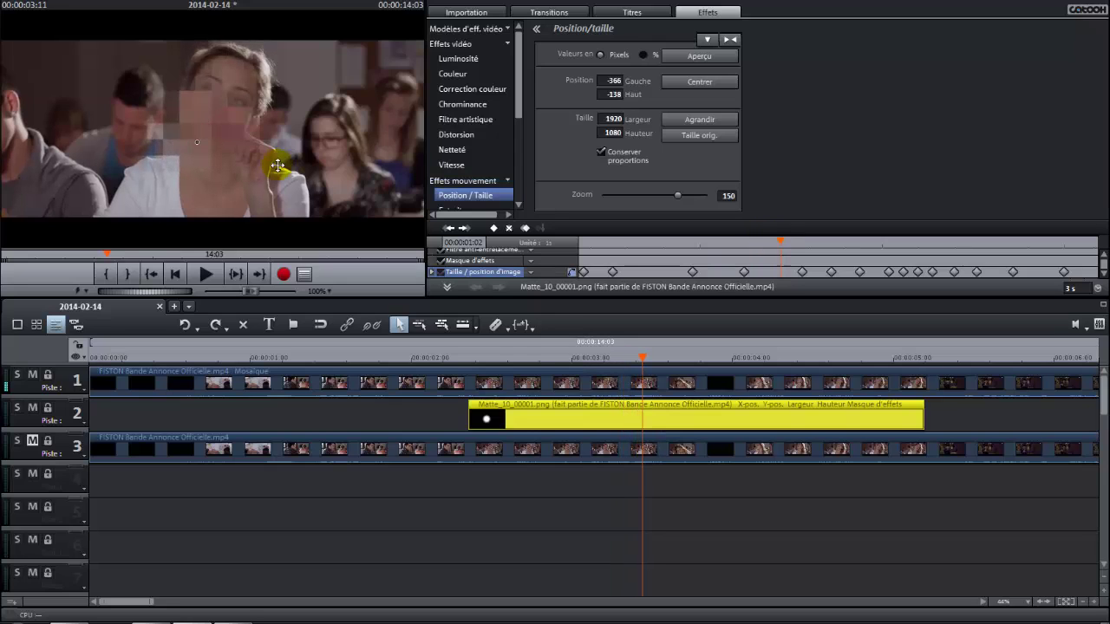
pyautogui.moveTo(277, 166); pyautogui.dragTo(222, 93)
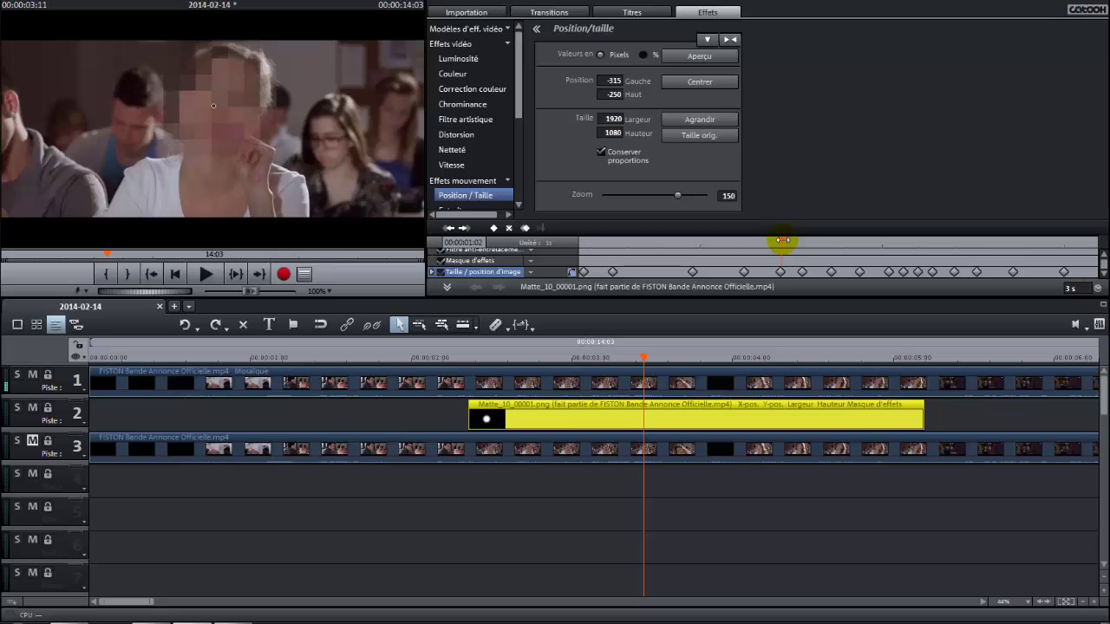
pyautogui.moveTo(781, 240); pyautogui.dragTo(797, 244)
pyautogui.moveTo(153, 198); pyautogui.dragTo(204, 126)
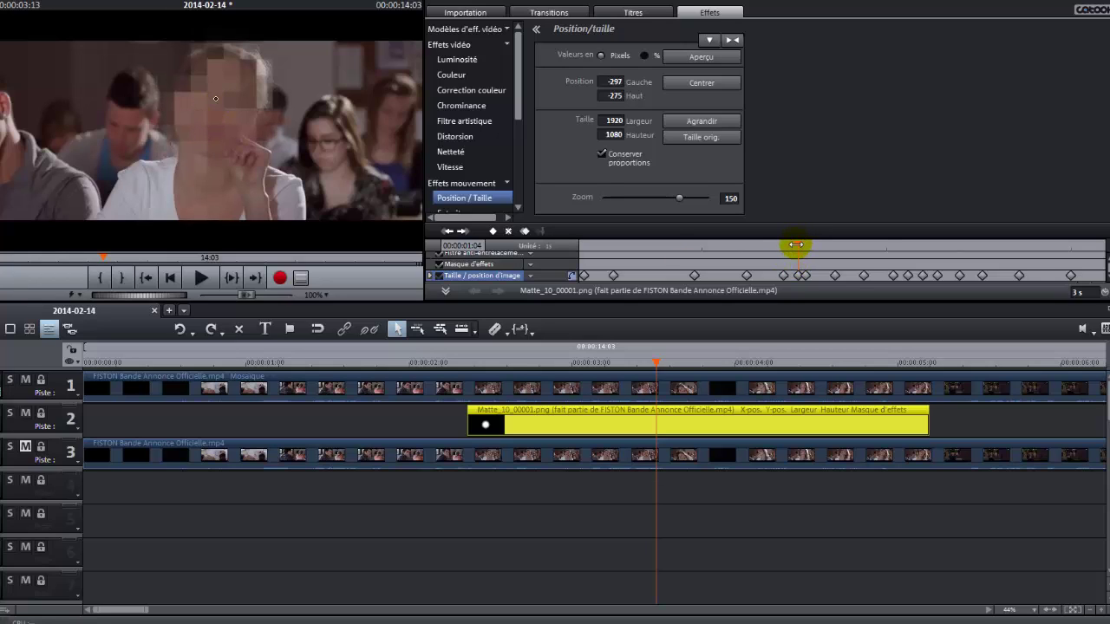
# Adjust the mask's existing keyframe at 00:00:03:14, just after the cut, to a position of about -322, -174.
pyautogui.moveTo(795, 244); pyautogui.dragTo(805, 244)
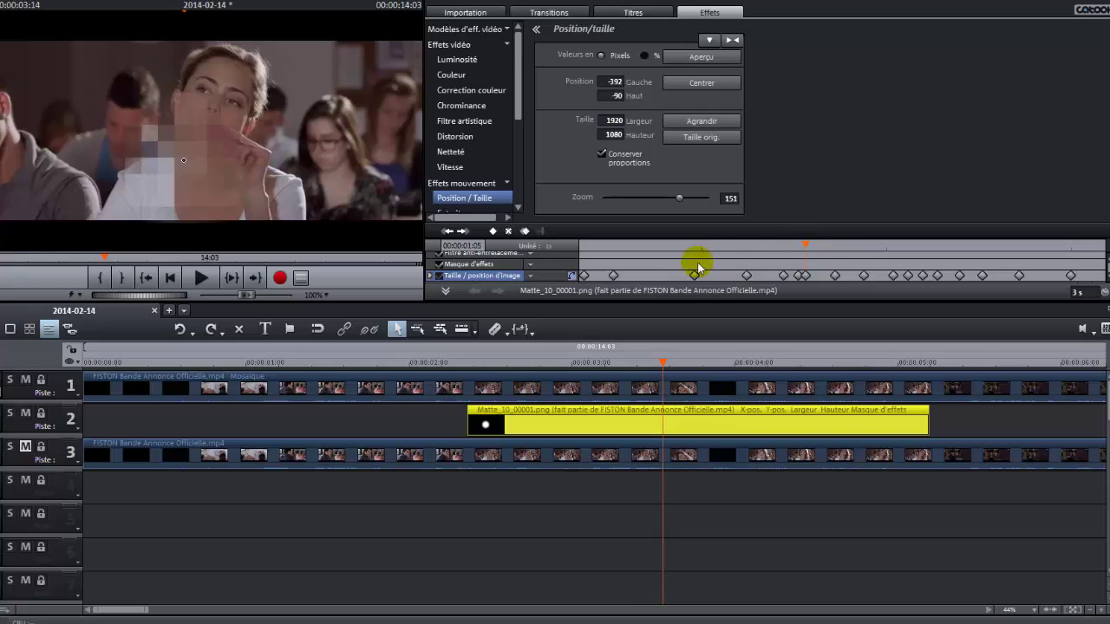
pyautogui.click(805, 276)
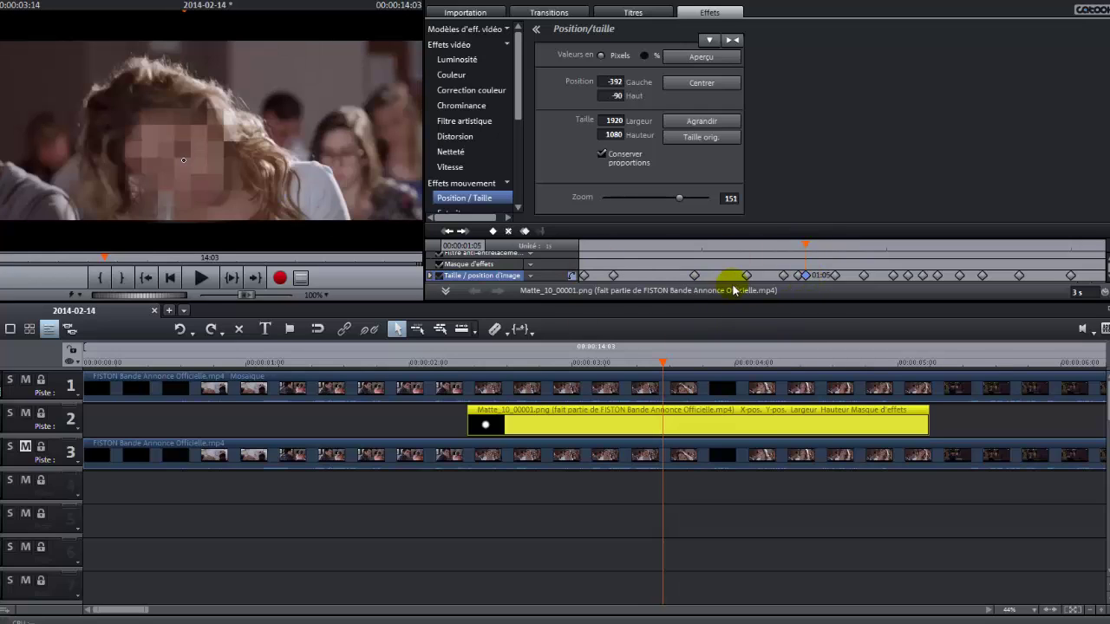
pyautogui.moveTo(803, 247); pyautogui.dragTo(806, 247)
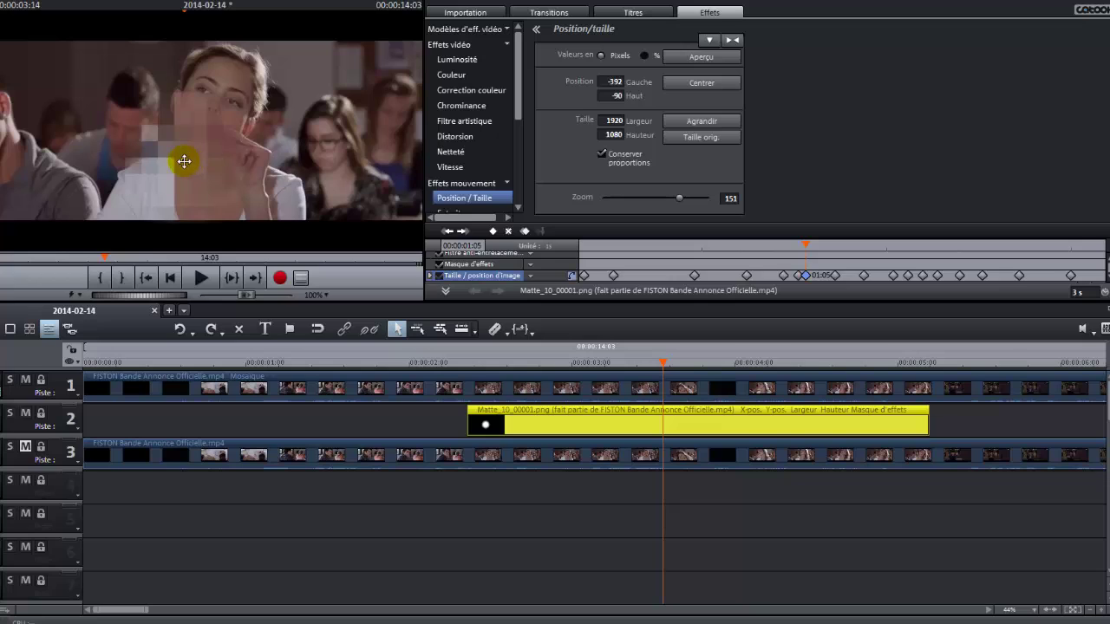
pyautogui.moveTo(184, 161); pyautogui.dragTo(208, 133)
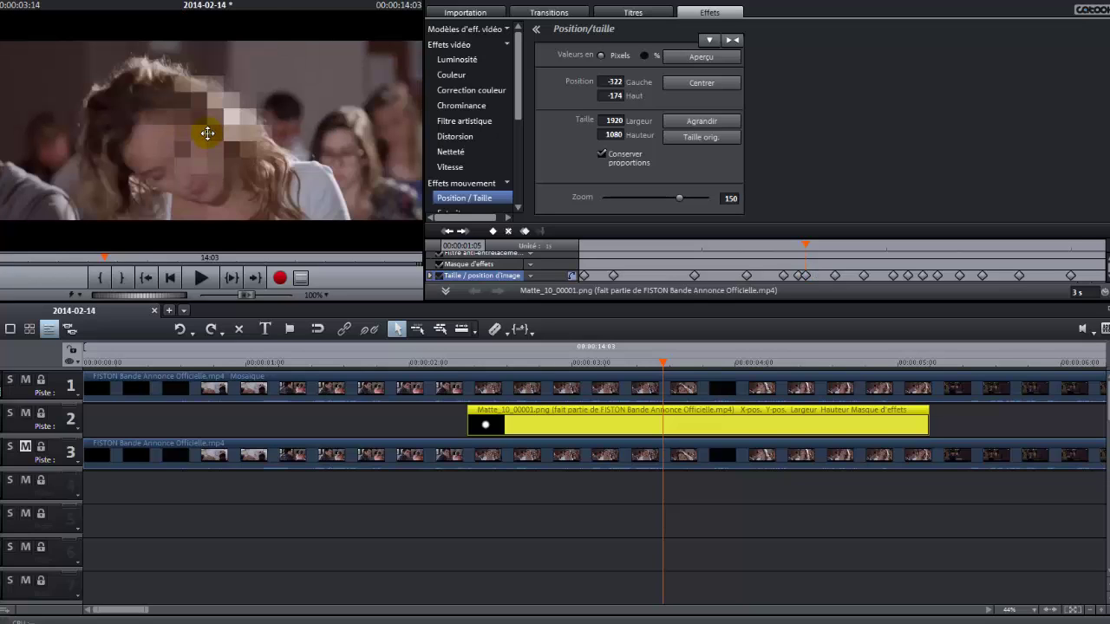
# Compare the mask's placement on the frames at 00:00:03:13 and 00:00:03:14, on either side of the cut.
pyautogui.moveTo(804, 246)
pyautogui.mouseDown()
pyautogui.moveTo(770, 245)
pyautogui.moveTo(798, 244)
pyautogui.mouseUp()
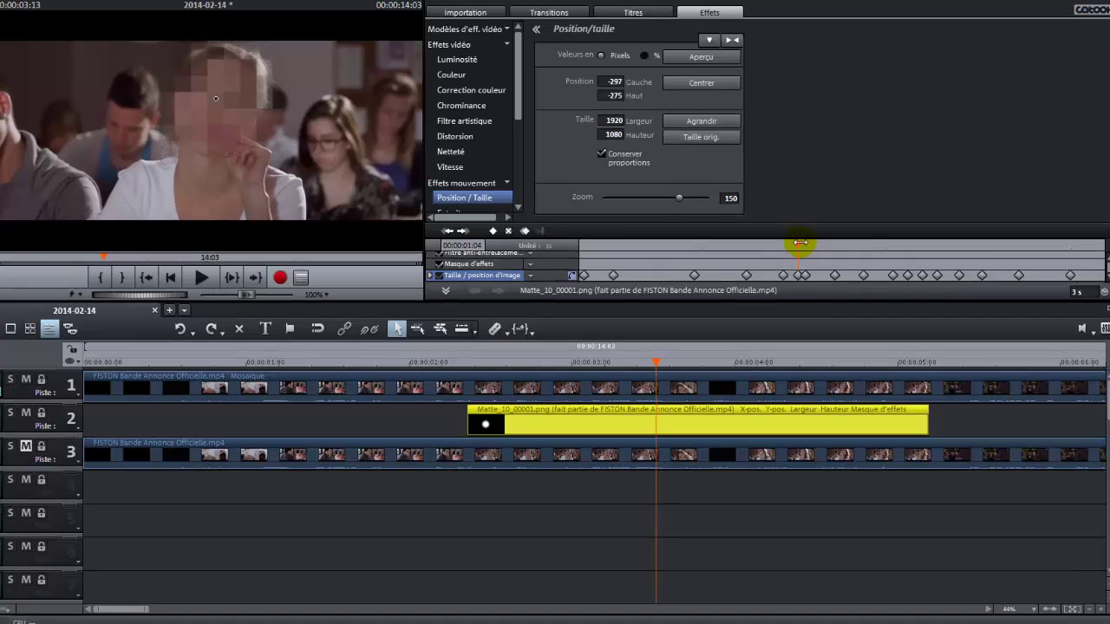
pyautogui.moveTo(661, 366); pyautogui.dragTo(658, 357)
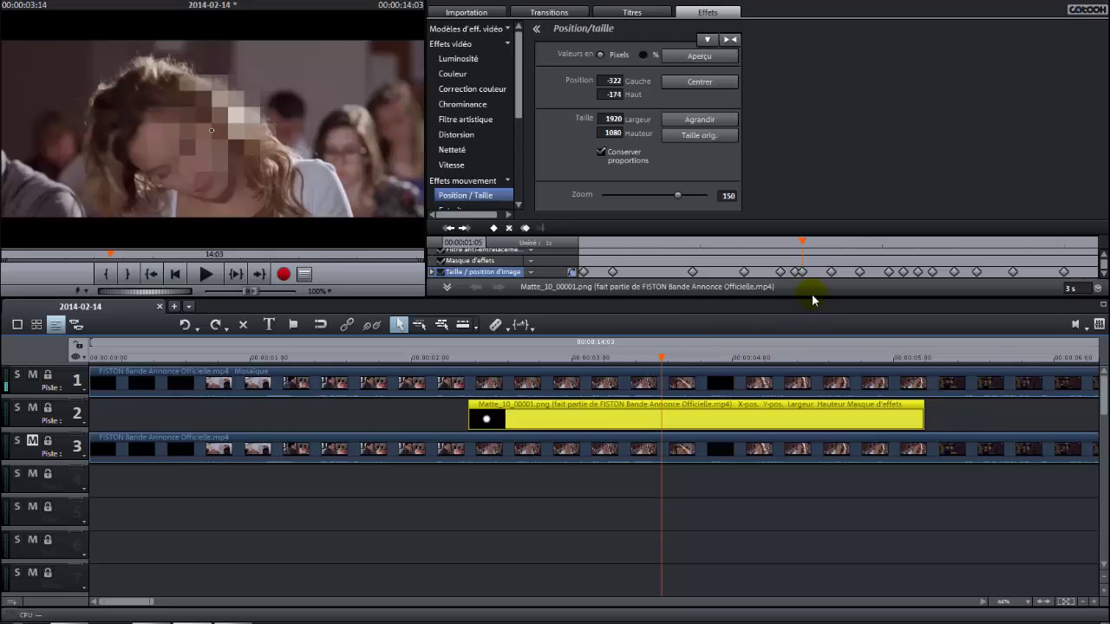
pyautogui.click(796, 273)
pyautogui.click(796, 272)
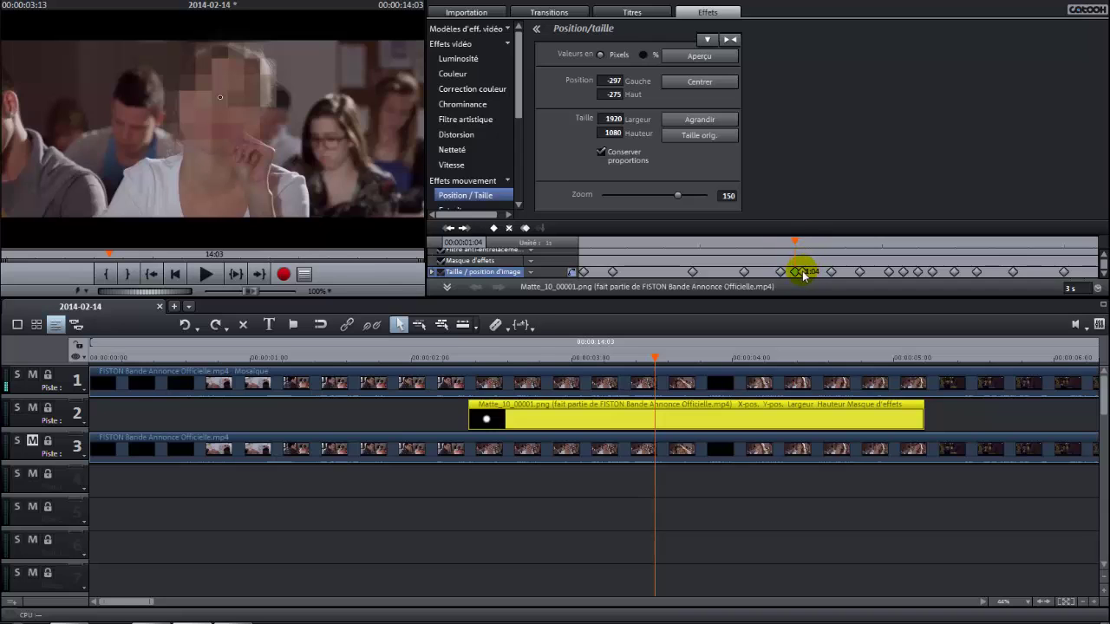
pyautogui.doubleClick(798, 276)
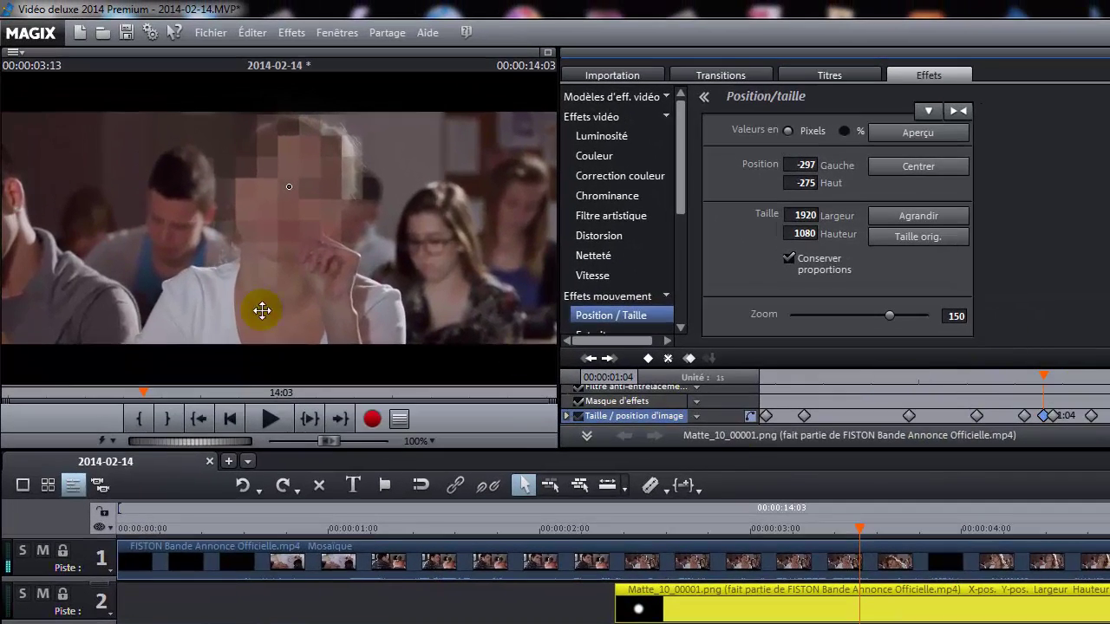
# Play the film from the beginning through the masked shot to check the corrected face tracking, and stop playback.
pyautogui.click(229, 417)
pyautogui.click(277, 412)
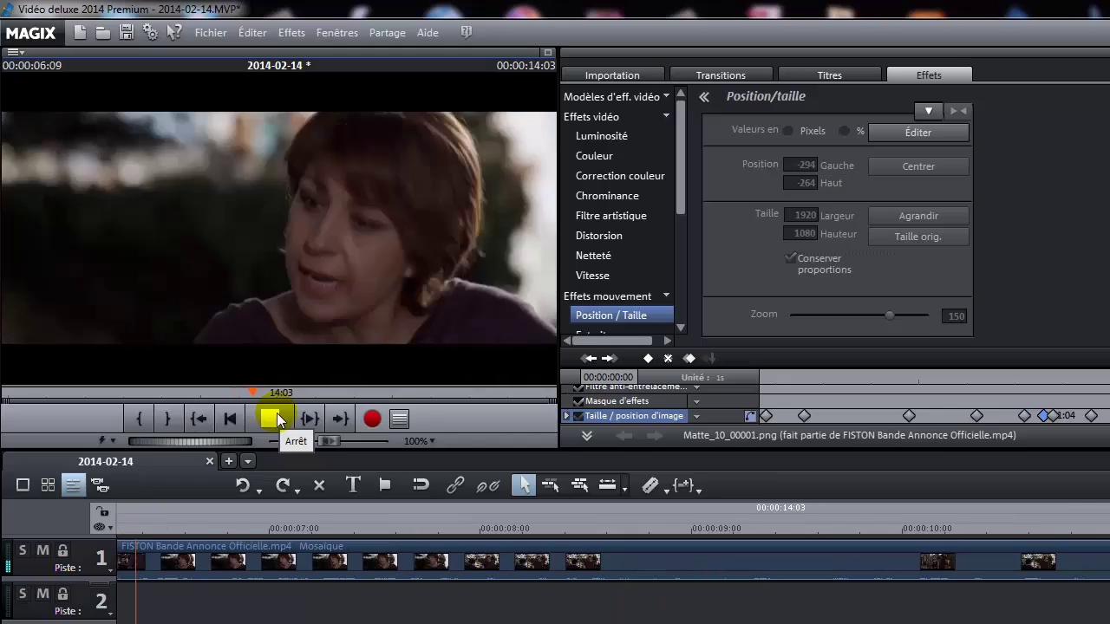
pyautogui.click(271, 418)
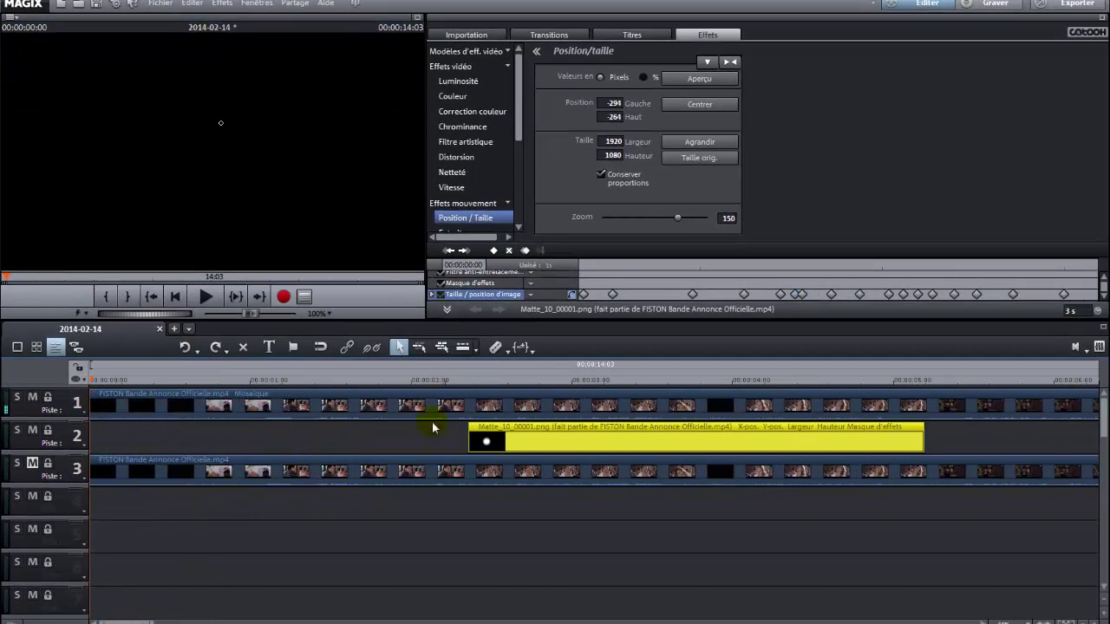
# View the available film export formats, close the list without exporting, and deselect the mask clip.
pyautogui.click(156, 5)
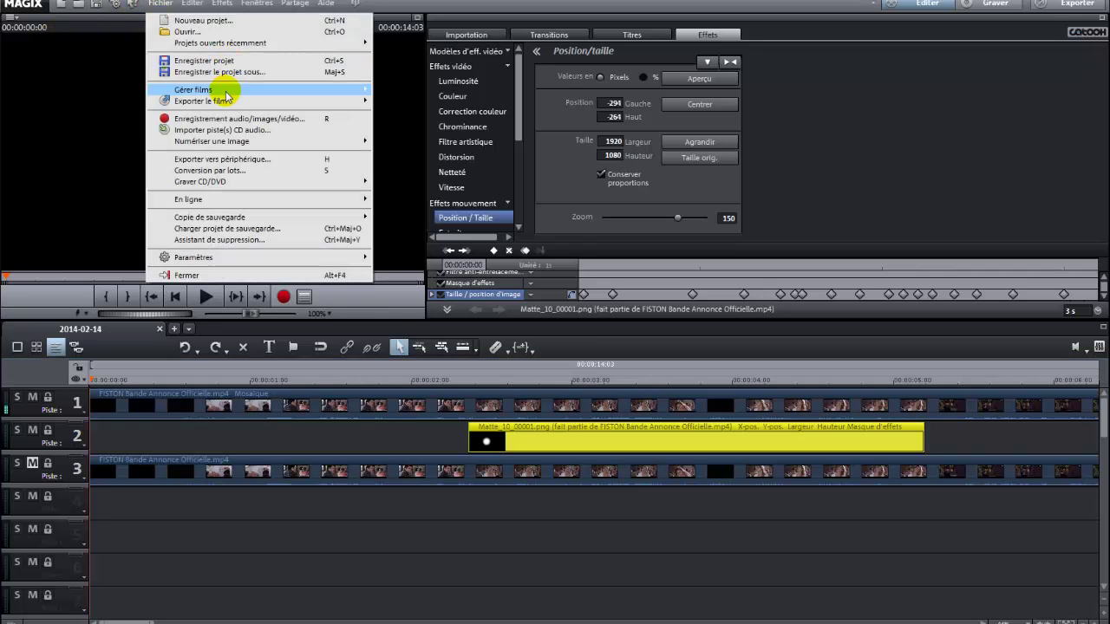
pyautogui.moveTo(284, 100)
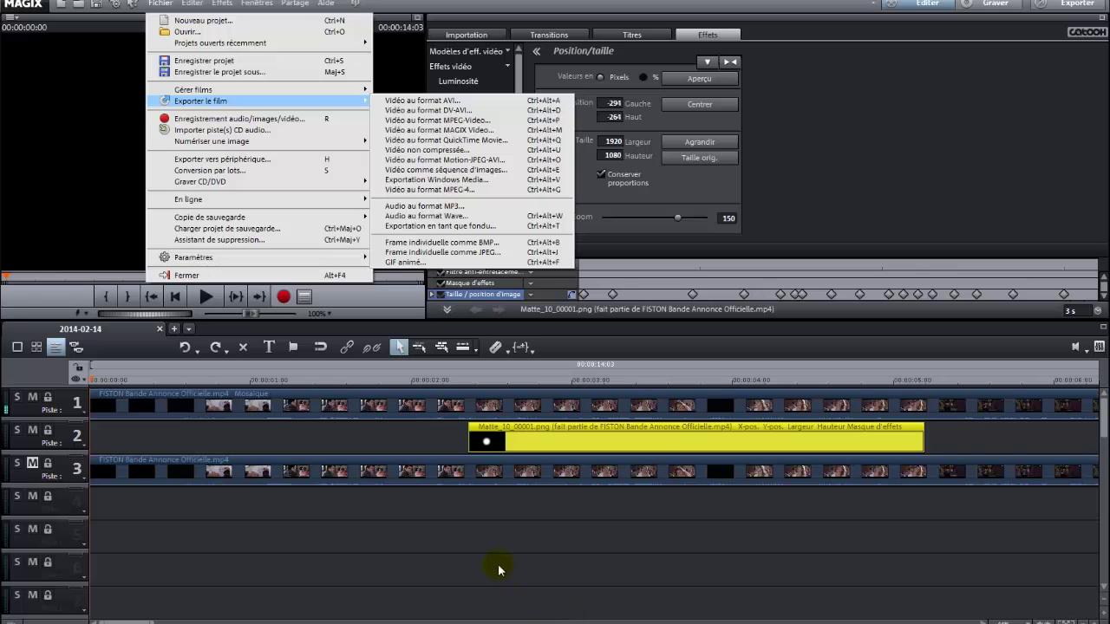
pyautogui.click(482, 534)
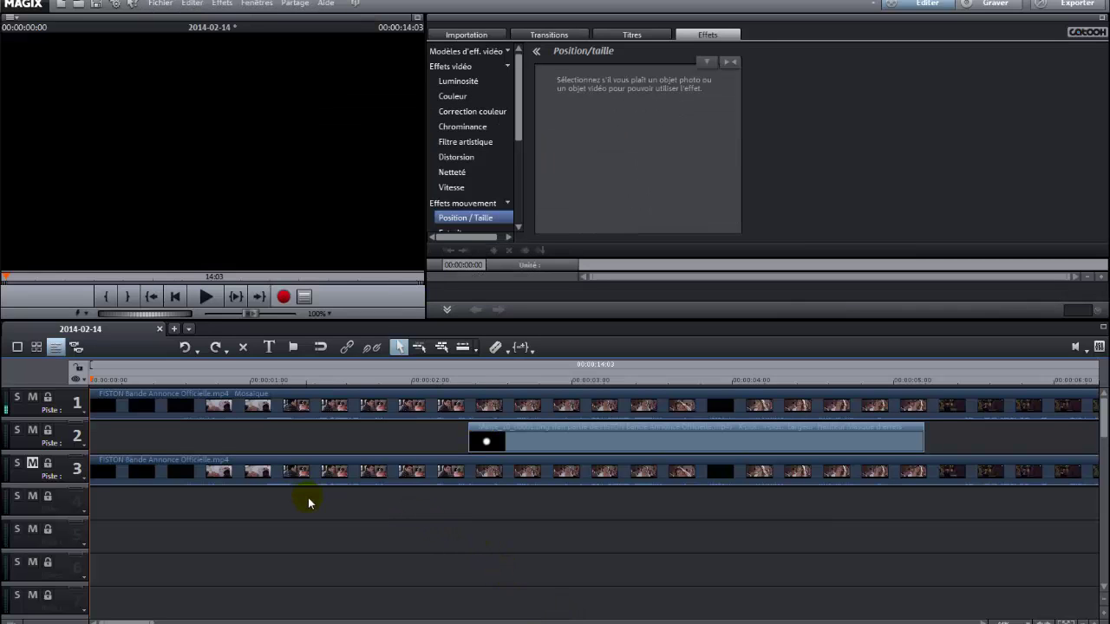